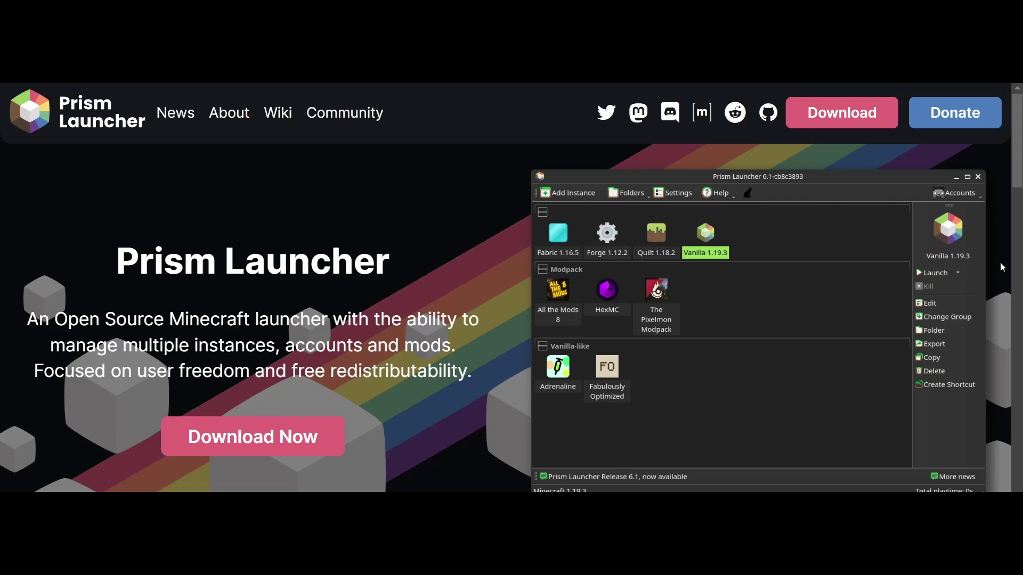
{"action": "scroll", "coordinate": [999, 262], "scroll_direction": "down", "scroll_amount": 5}
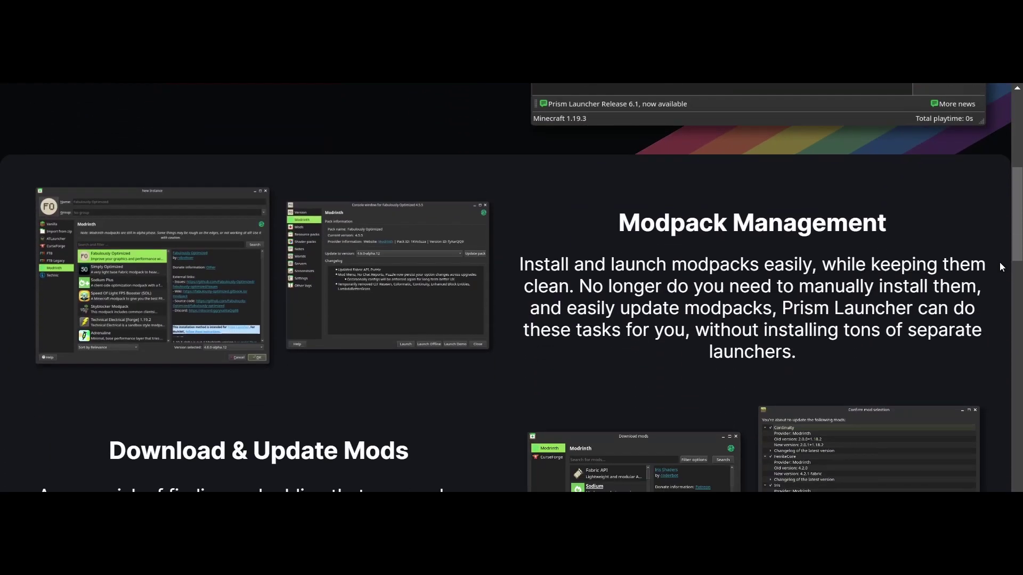
{"action": "scroll", "coordinate": [999, 262], "scroll_direction": "down", "scroll_amount": 4}
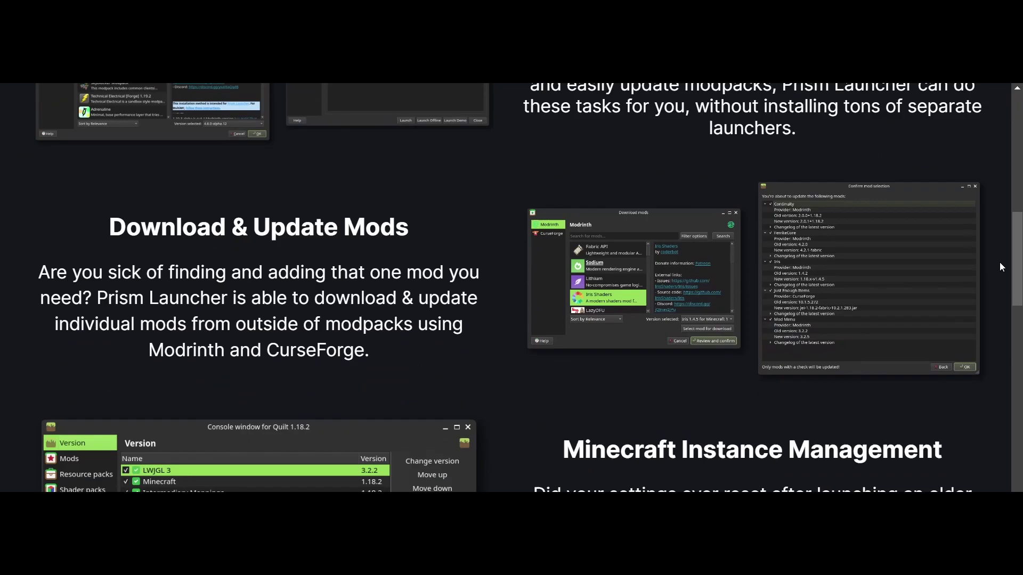
{"action": "scroll", "coordinate": [1000, 262], "scroll_direction": "down", "scroll_amount": 4}
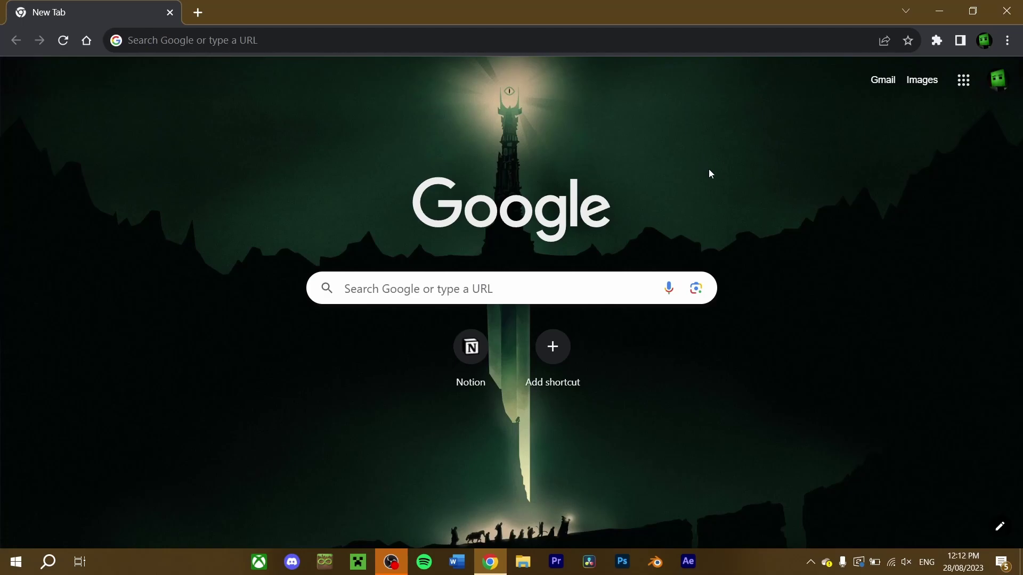
Step: Search the web for "minecraft prism" and open the Prism Launcher home page at prismlauncher.org
{"action": "left_click", "coordinate": [526, 46]}
{"action": "type", "text": "mi"}
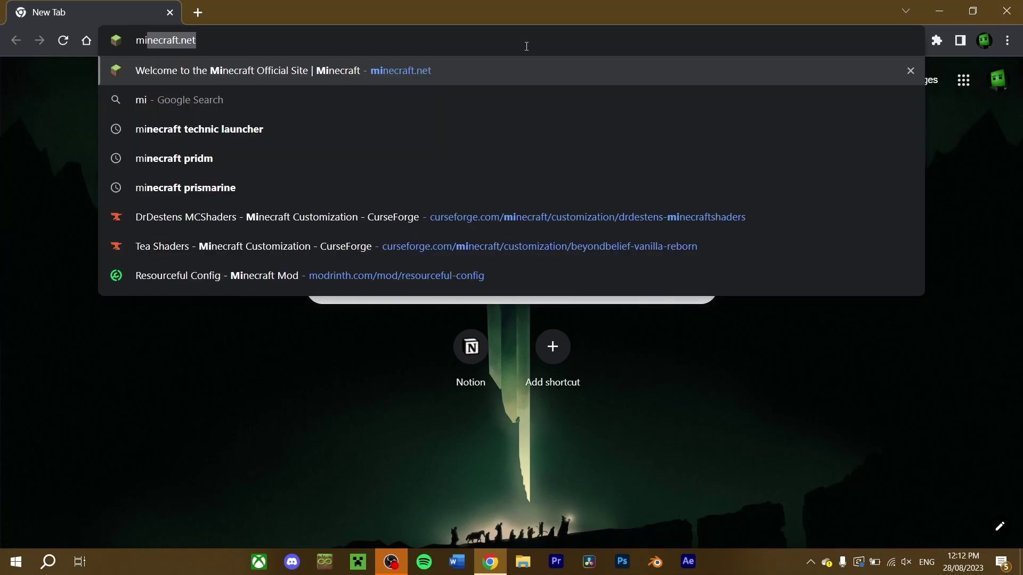
{"action": "type", "text": "necraft prism"}
{"action": "key", "text": "Delete"}
{"action": "key", "text": "Return"}
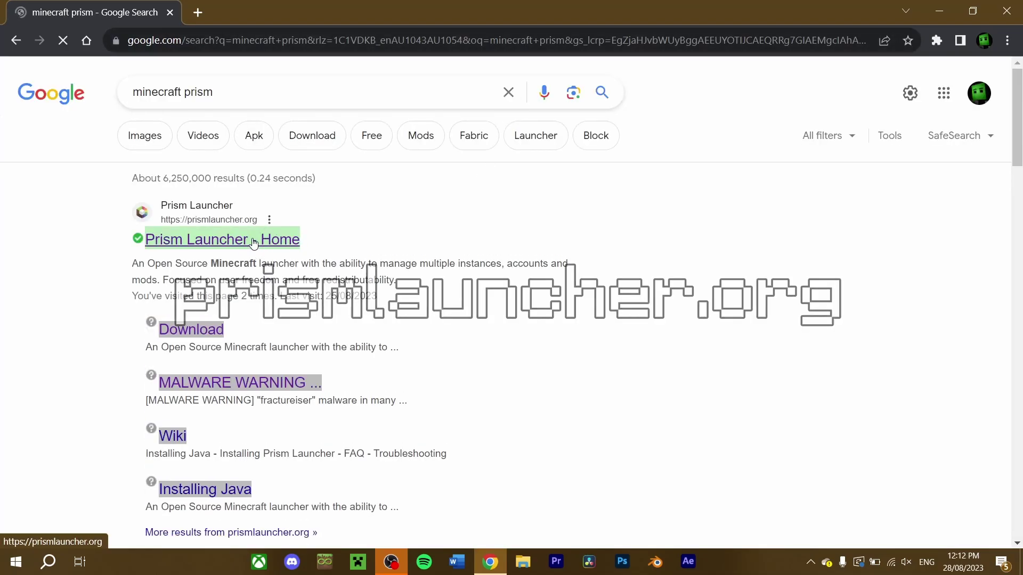
{"action": "left_click", "coordinate": [258, 245]}
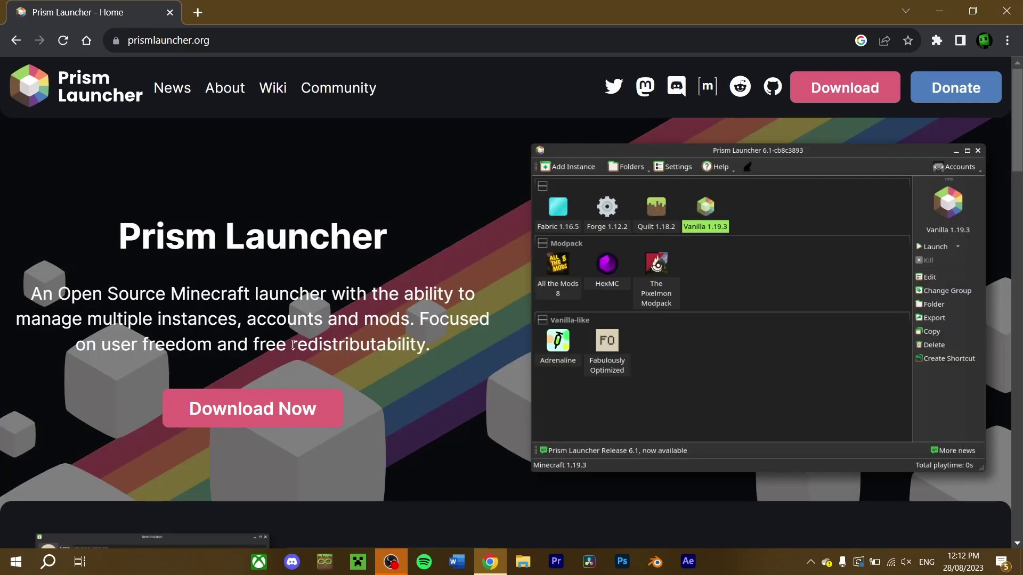
Step: Download the Prism Launcher 7.2 installer (.exe) for Windows 10/11 64bit from the site's download page
{"action": "left_click", "coordinate": [255, 419]}
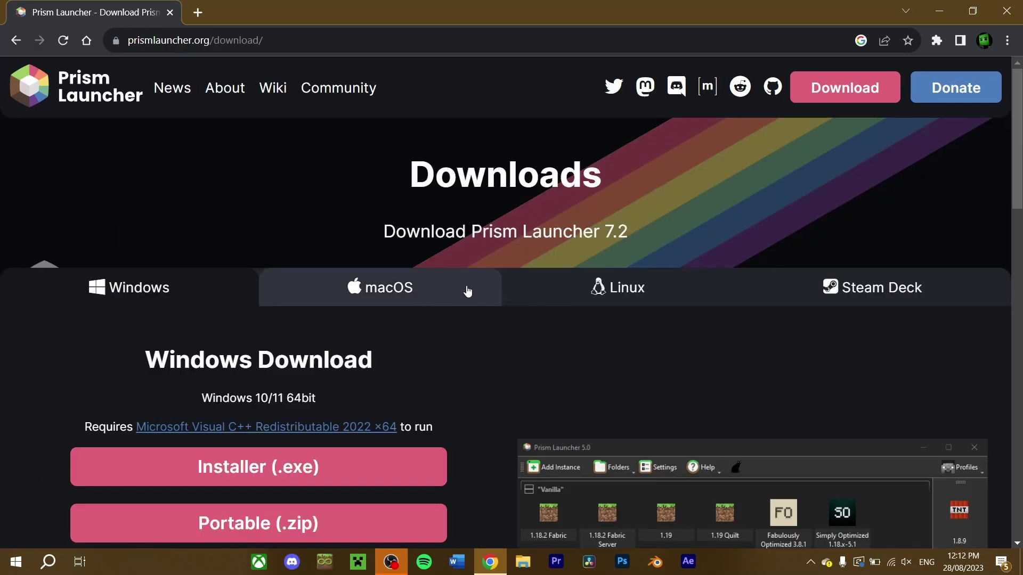
{"action": "scroll", "coordinate": [469, 287], "scroll_direction": "down", "scroll_amount": 1}
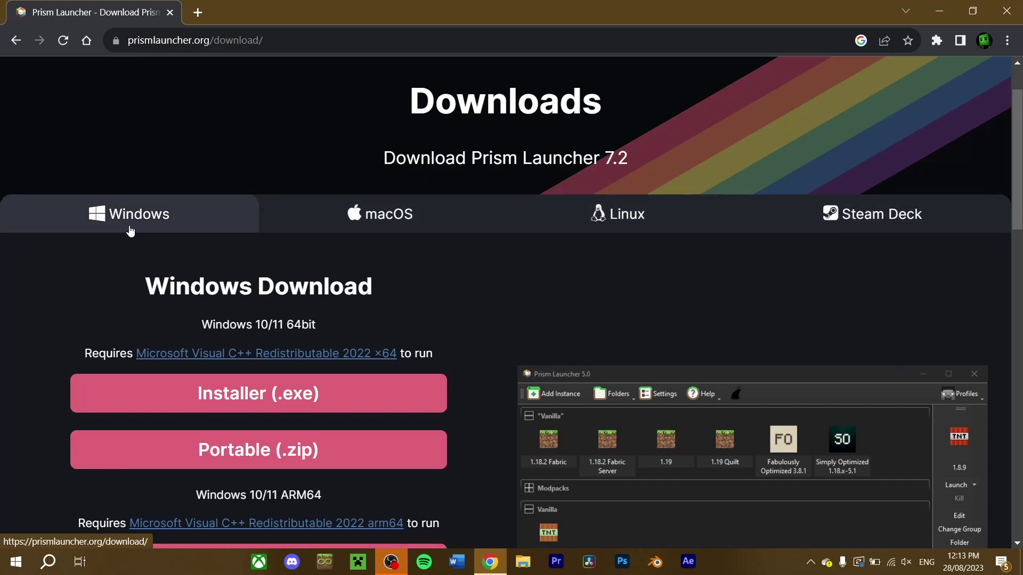
{"action": "scroll", "coordinate": [94, 230], "scroll_direction": "down", "scroll_amount": 3}
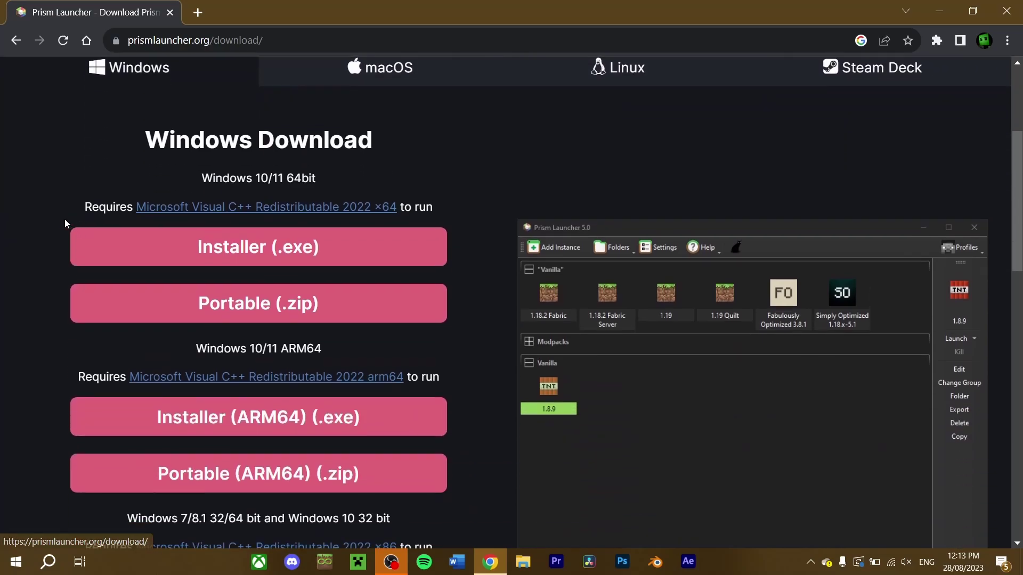
{"action": "left_click", "coordinate": [272, 253]}
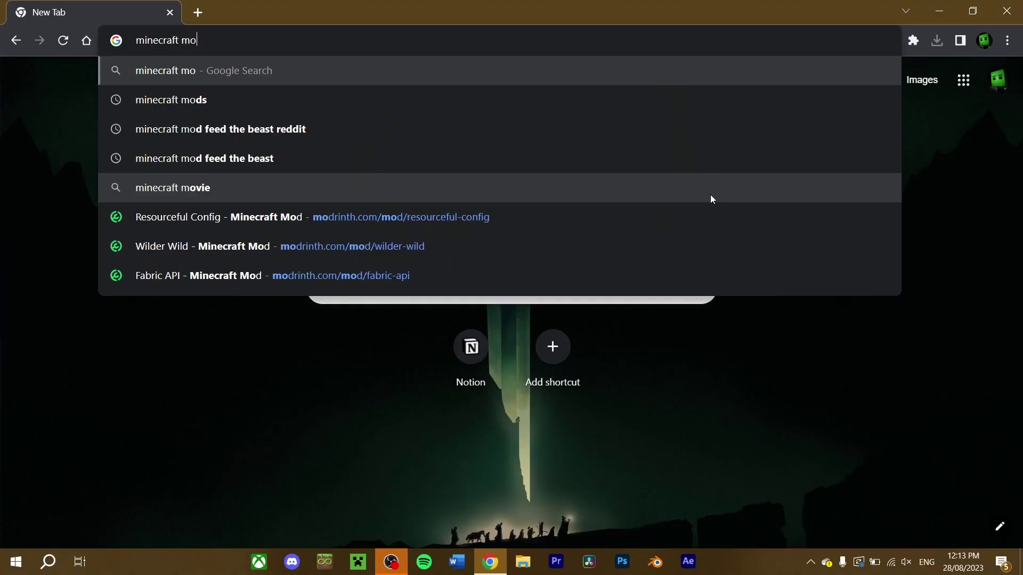
Step: Search the web for "minecraft modrinth" and open the Modrinth home page
{"action": "type", "text": "drinth"}
{"action": "key", "text": "Return"}
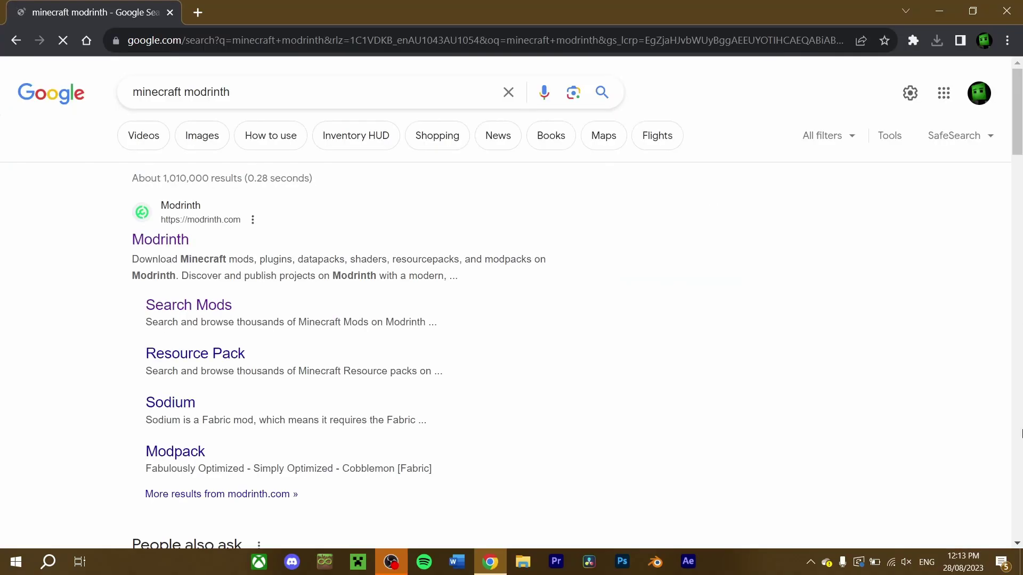
{"action": "left_click", "coordinate": [178, 234]}
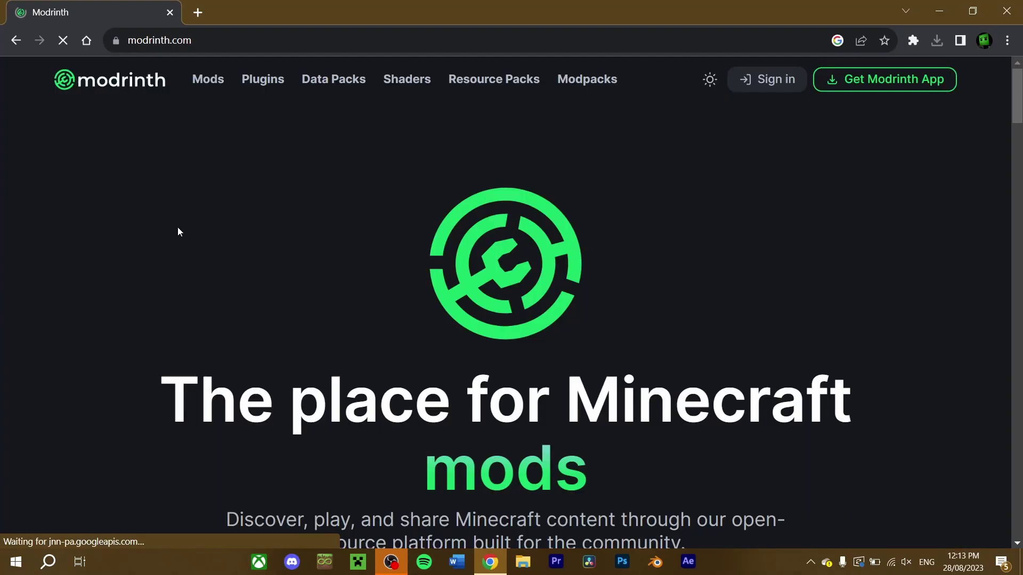
Step: Open the Modrinth App page and download the app for Windows
{"action": "left_click", "coordinate": [873, 80]}
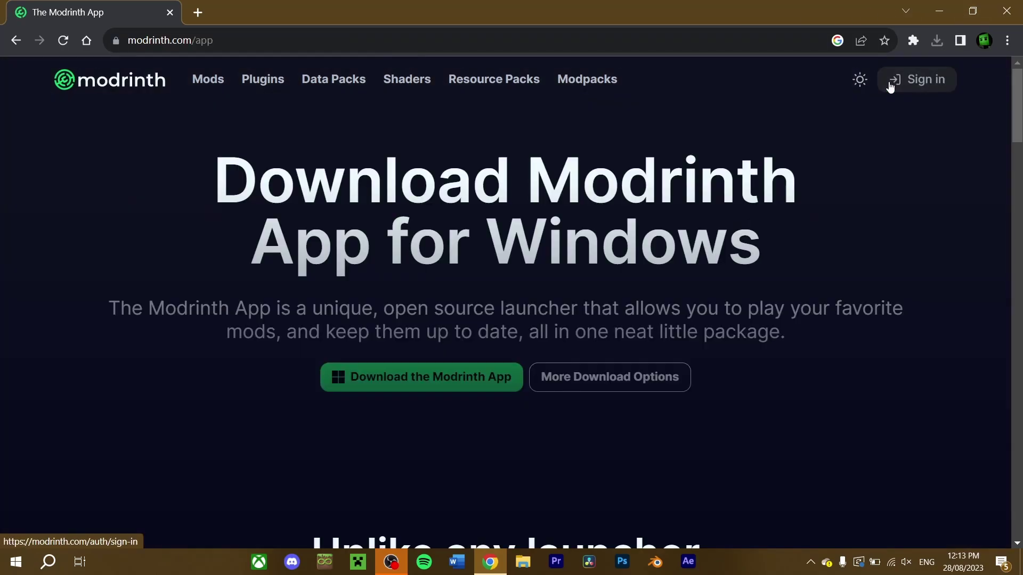
{"action": "scroll", "coordinate": [596, 186], "scroll_direction": "down", "scroll_amount": 1}
{"action": "left_click", "coordinate": [476, 308]}
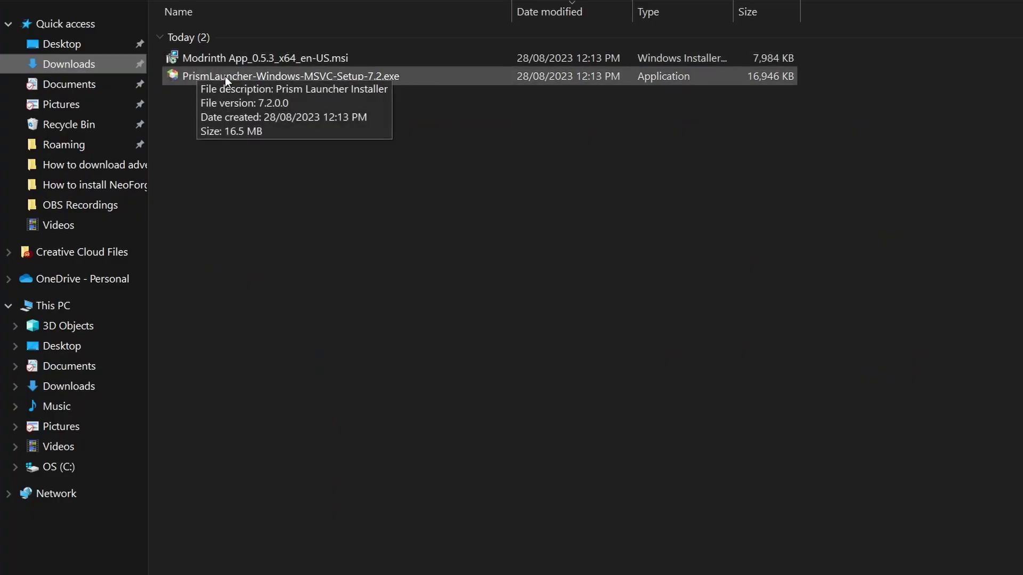
Step: Run the downloaded installers and proceed through Modrinth App Setup with the default folder C:\Program Files\Modrinth App\
{"action": "double_click", "coordinate": [226, 76]}
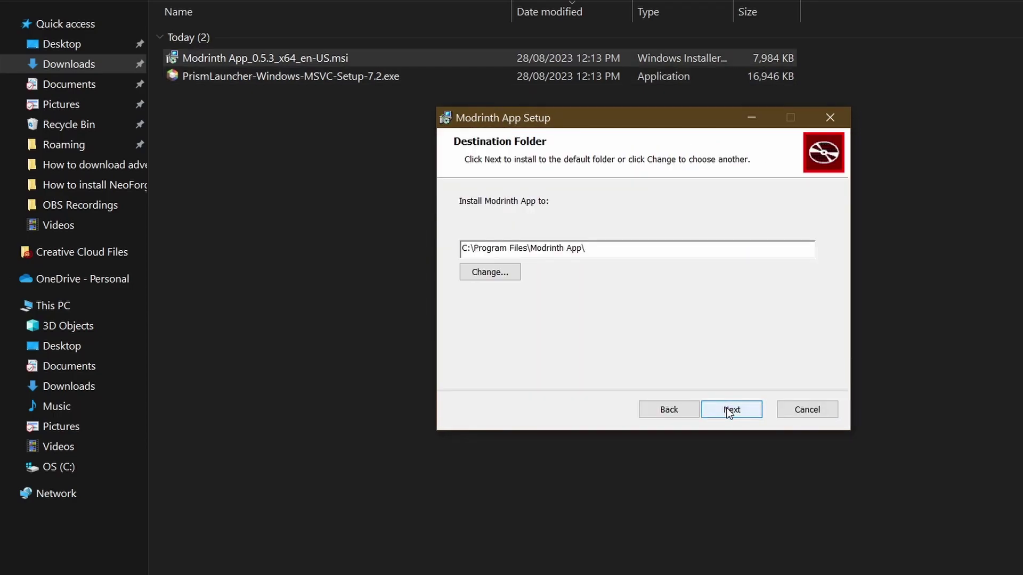
{"action": "left_click", "coordinate": [729, 411]}
{"action": "left_click", "coordinate": [724, 410]}
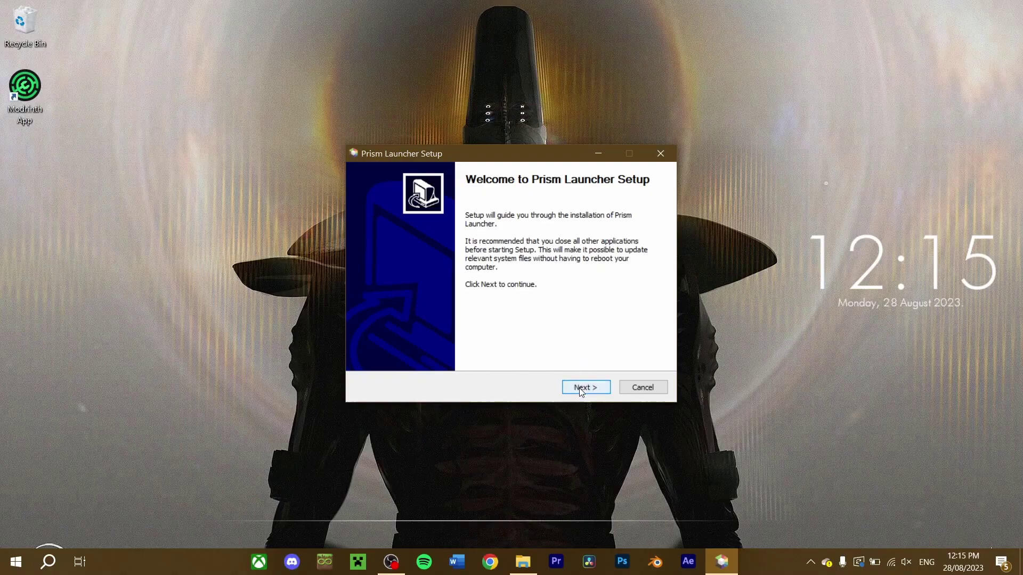
Step: Choose the Prism Launcher setup components, leaving out the Start Menu Shortcut, Desktop Shortcut and Shell Association
{"action": "left_click", "coordinate": [581, 387]}
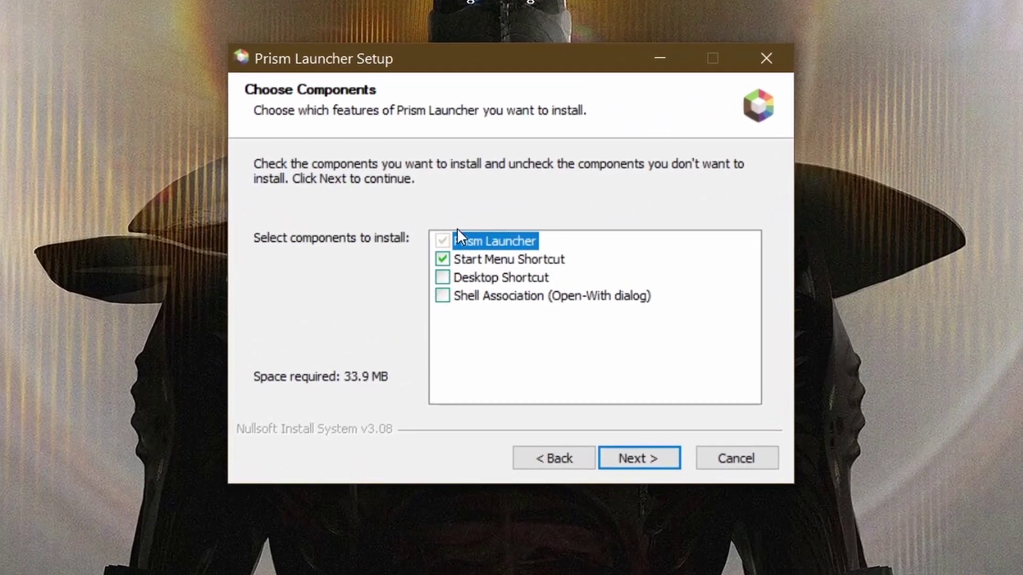
{"action": "left_click", "coordinate": [442, 260]}
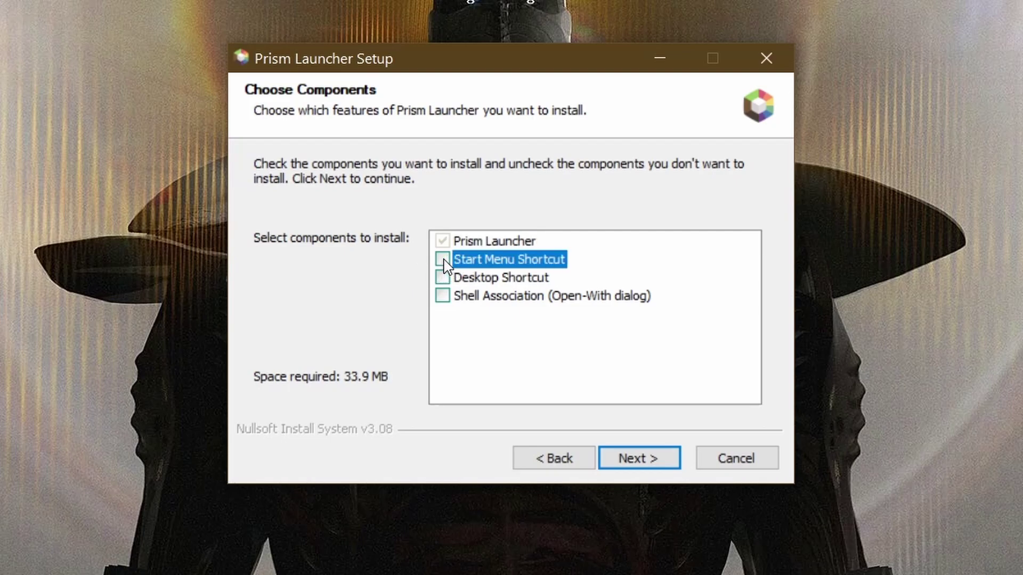
{"action": "left_click", "coordinate": [443, 278]}
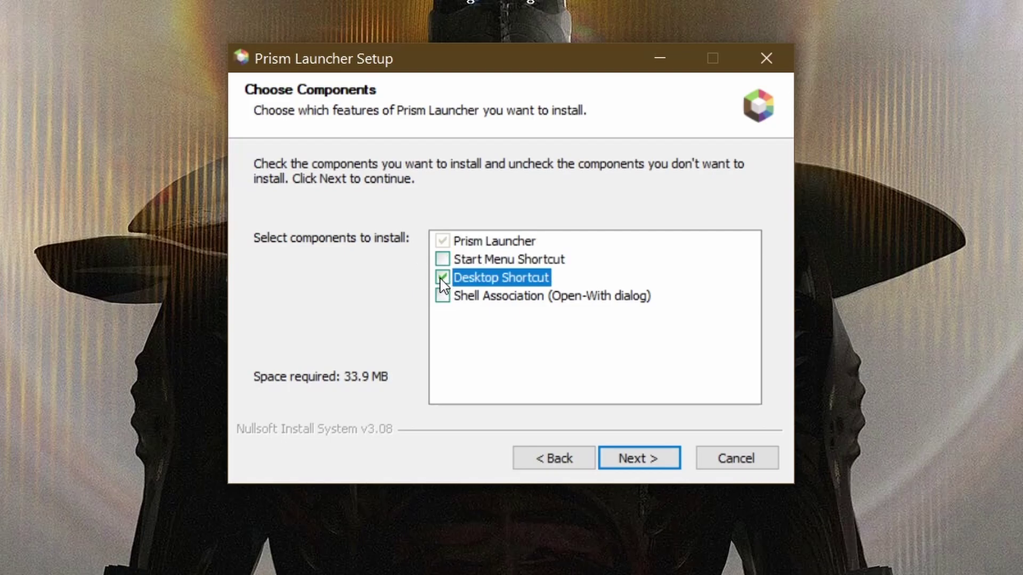
{"action": "left_click", "coordinate": [471, 260]}
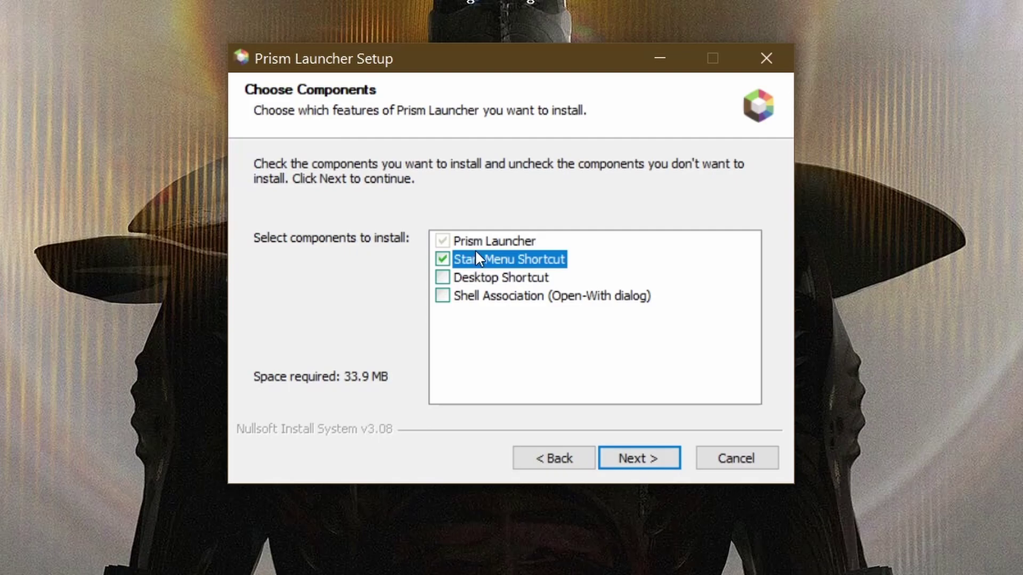
{"action": "left_click", "coordinate": [473, 259]}
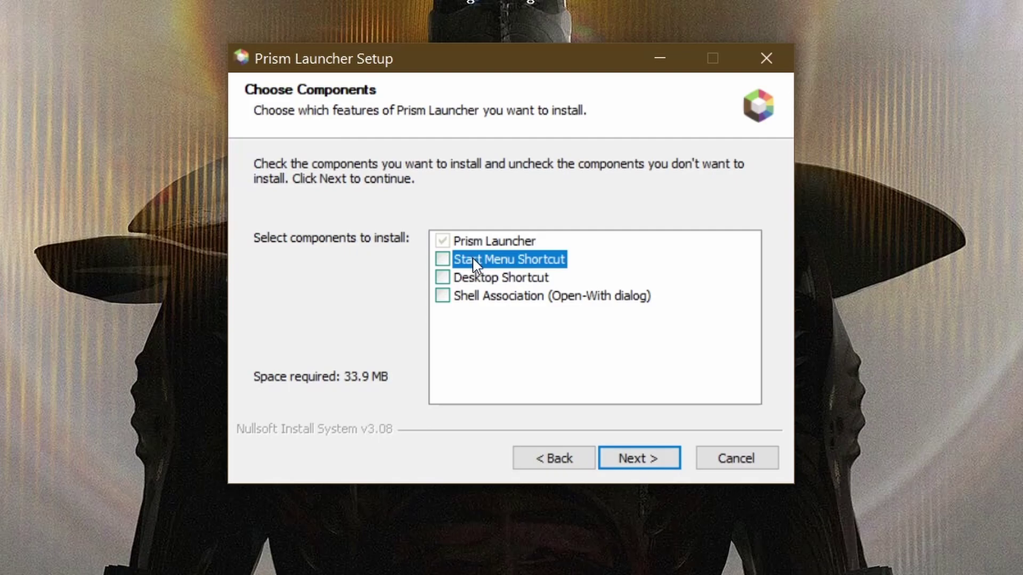
{"action": "left_click", "coordinate": [630, 456]}
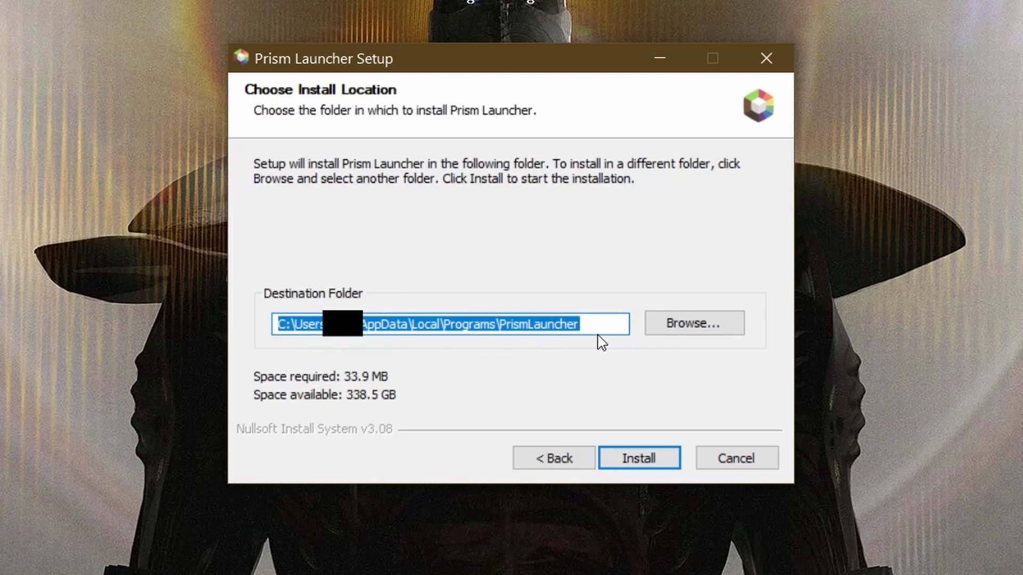
Step: Install Prism Launcher into the default destination folder and finish setup with Run Prism Launcher disabled
{"action": "left_click", "coordinate": [644, 463]}
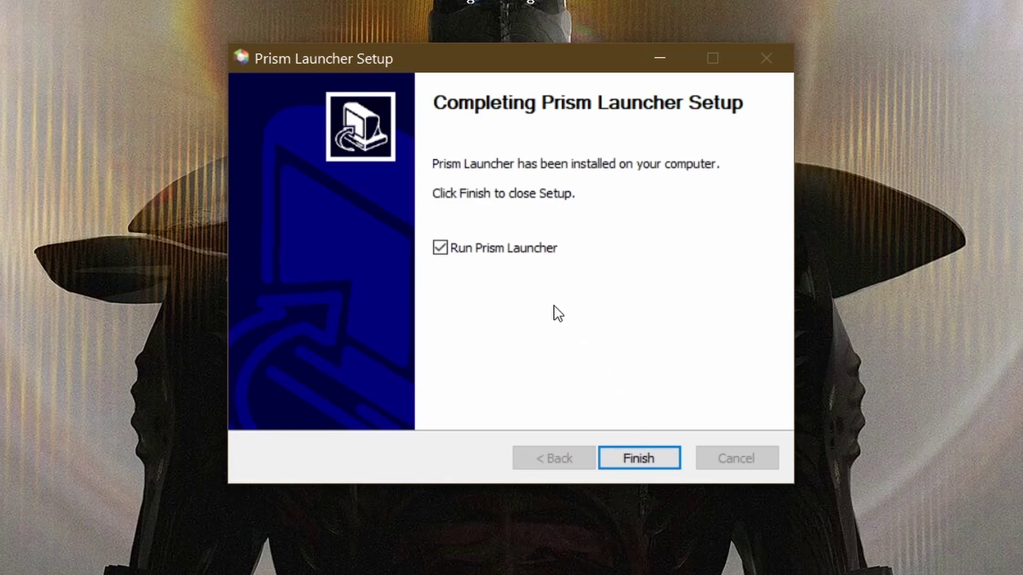
{"action": "left_click", "coordinate": [441, 249]}
{"action": "left_click", "coordinate": [638, 457]}
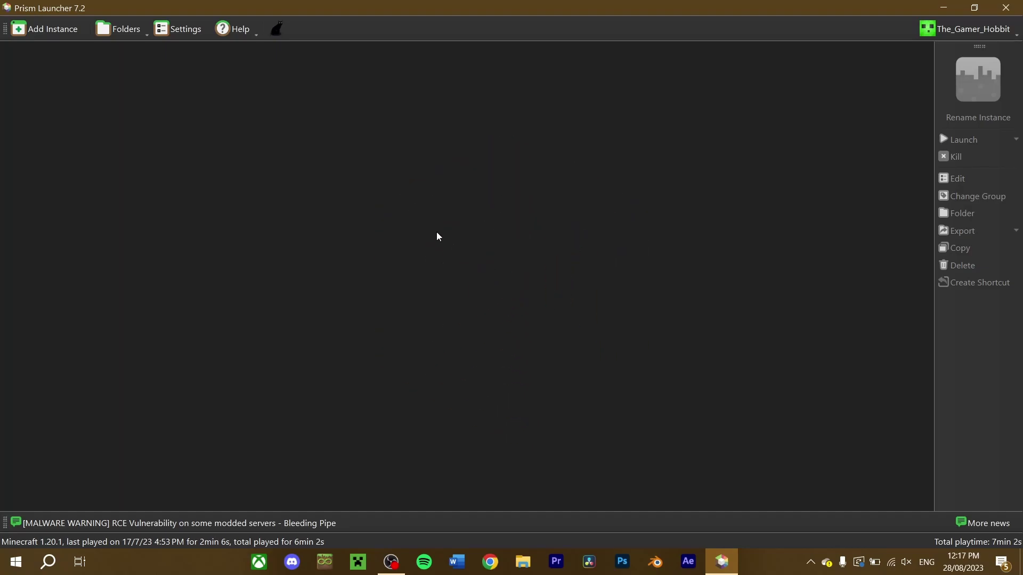
Step: Start a new instance in Prism Launcher and browse the Modrinth, Technic and FTB Legacy modpack sources
{"action": "left_click", "coordinate": [61, 32]}
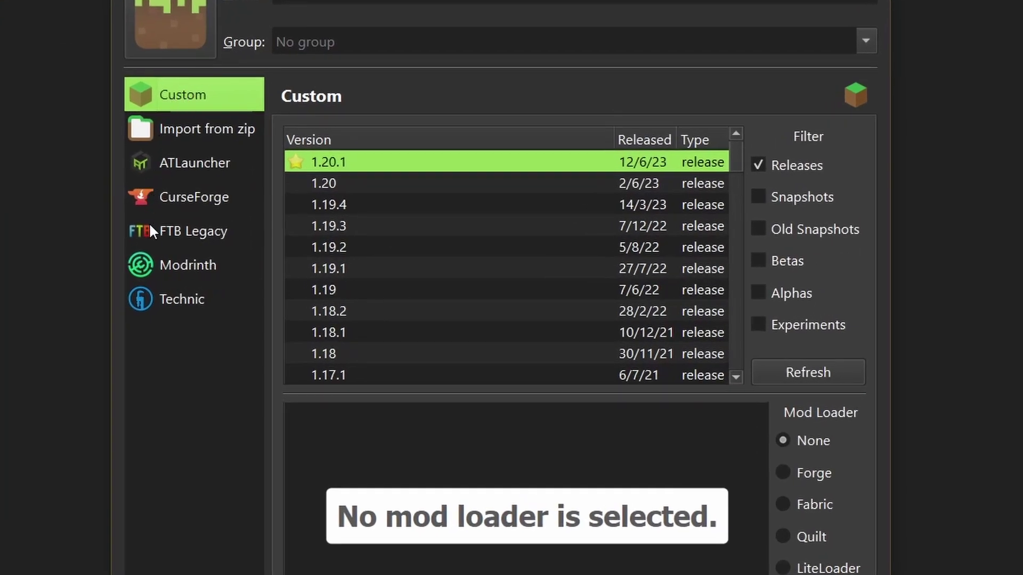
{"action": "left_click", "coordinate": [199, 266]}
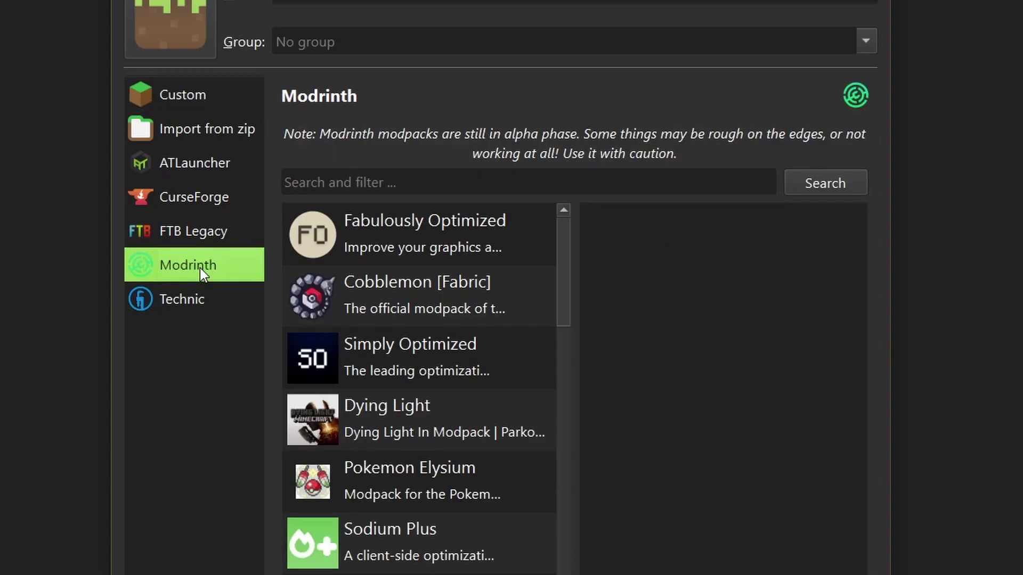
{"action": "left_click", "coordinate": [200, 314]}
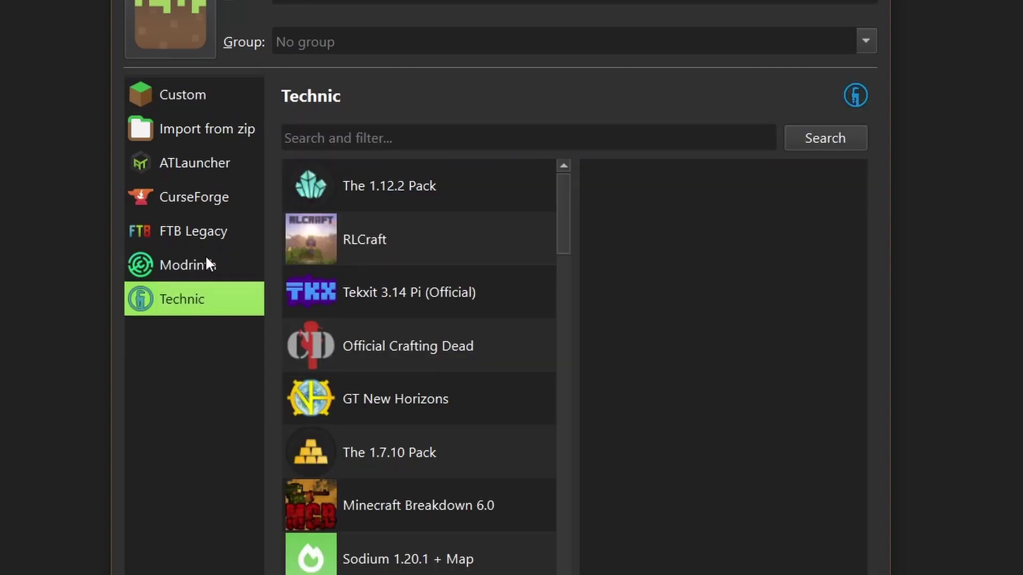
{"action": "left_click", "coordinate": [212, 229]}
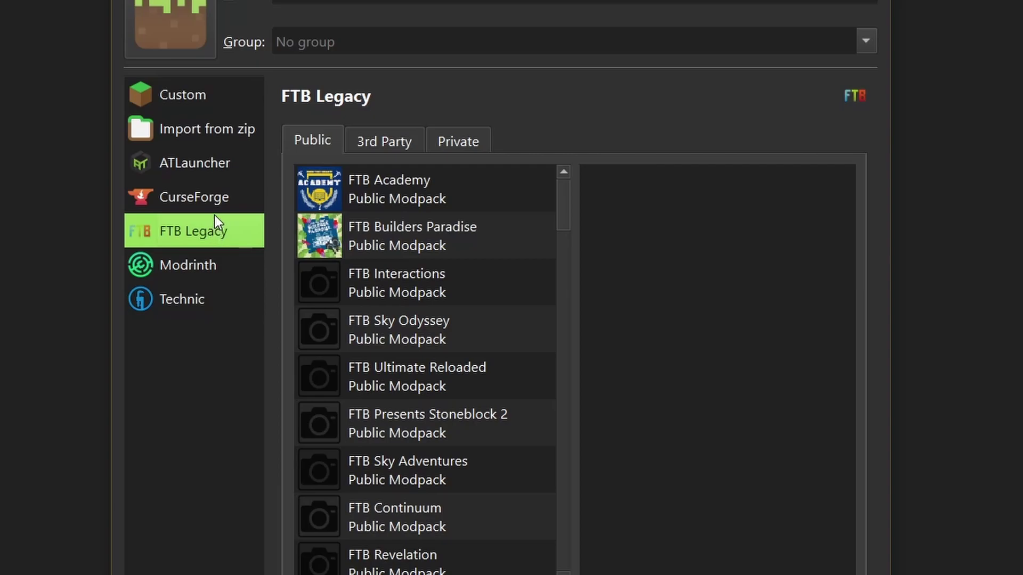
Step: Search the CurseForge modpacks for "all the mods"
{"action": "left_click", "coordinate": [204, 200]}
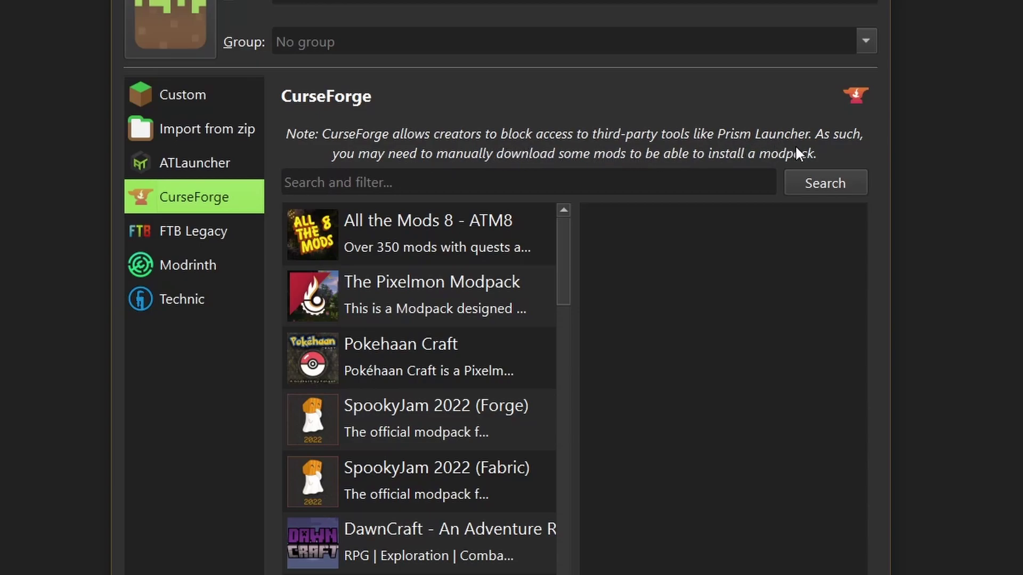
{"action": "left_click", "coordinate": [654, 180]}
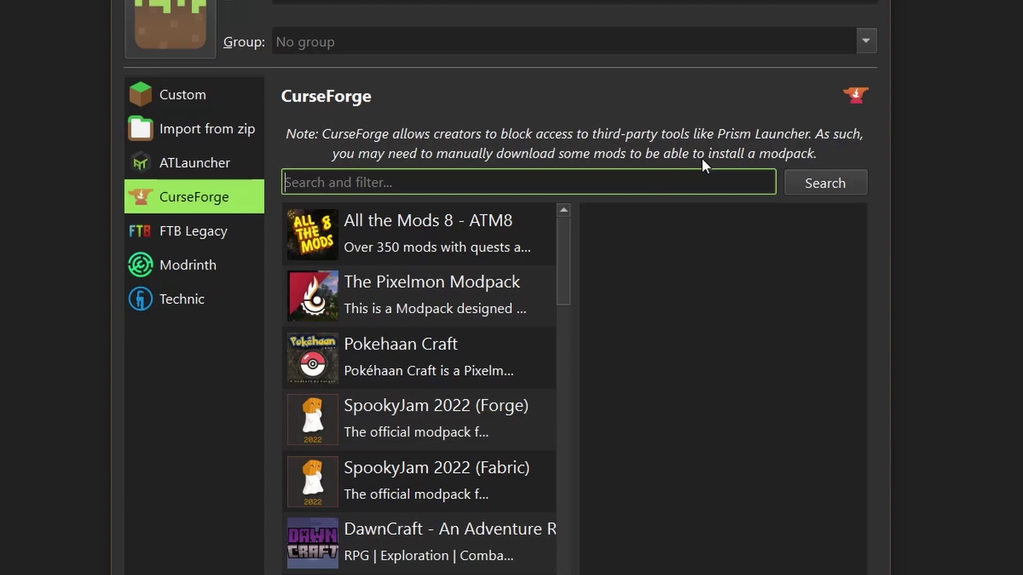
{"action": "type", "text": "all the mods"}
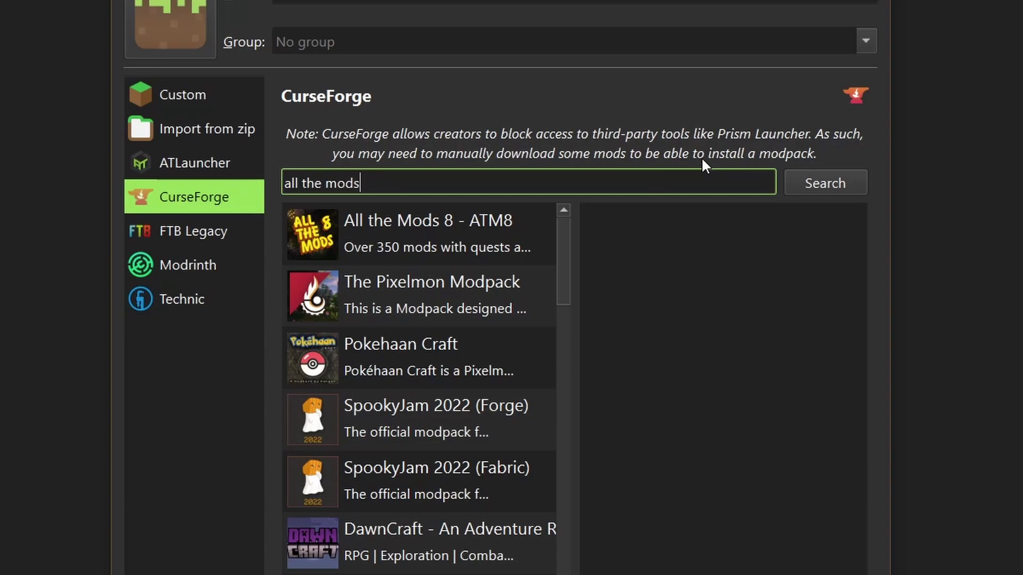
{"action": "key", "text": "Return"}
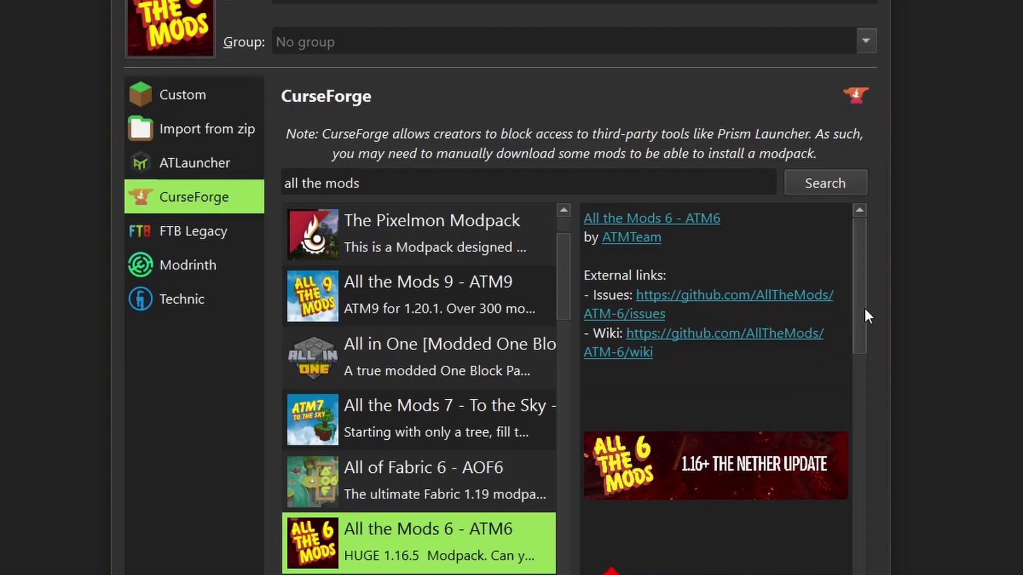
Step: Read the All the Mods 6 - ATM6 modpack description and look through its available versions
{"action": "left_click_drag", "start_coordinate": [862, 309], "coordinate": [857, 544]}
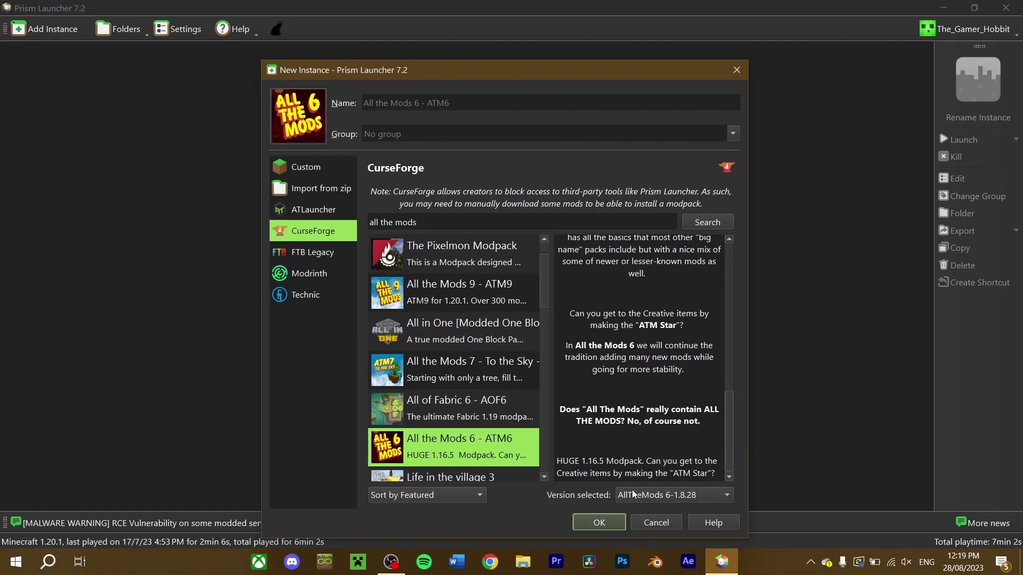
{"action": "left_click", "coordinate": [663, 497]}
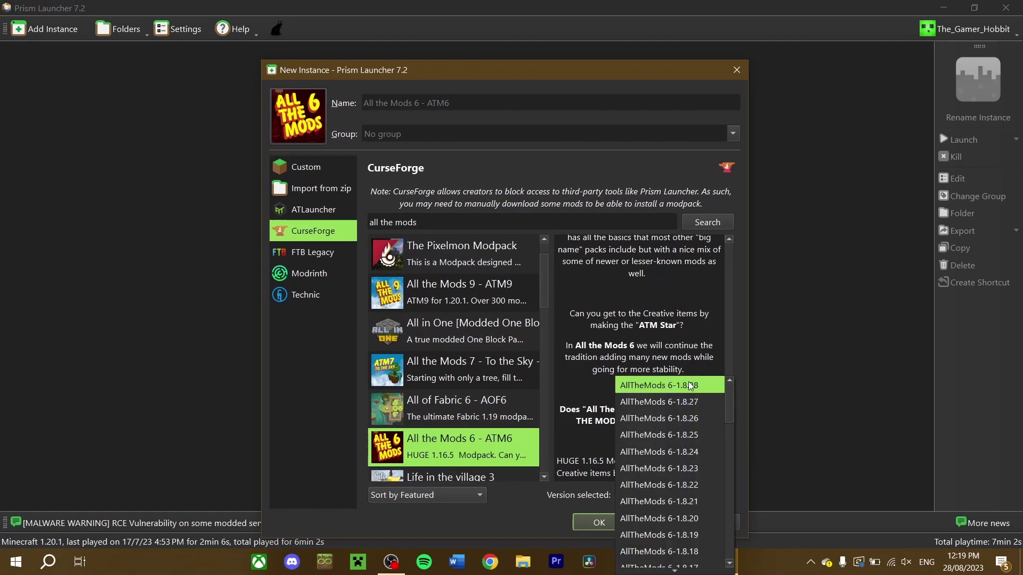
{"action": "left_click", "coordinate": [588, 497]}
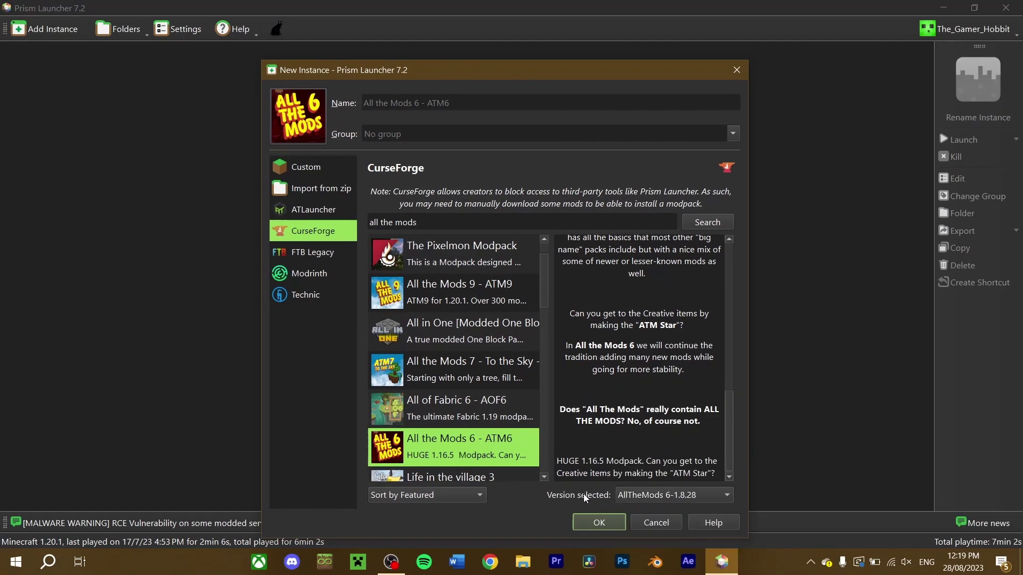
Step: Create the All the Mods 6 - ATM6 instance with version AllTheMods 6-1.8.28 and review its list of blocked mods
{"action": "left_click", "coordinate": [599, 524]}
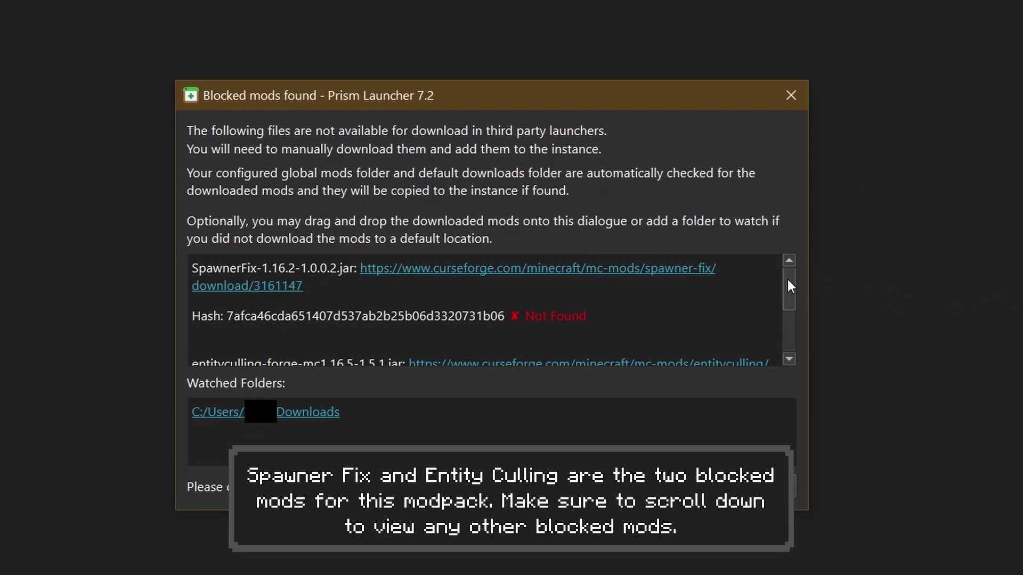
{"action": "mouse_move", "coordinate": [787, 279]}
{"action": "left_mouse_down"}
{"action": "mouse_move", "coordinate": [785, 328]}
{"action": "mouse_move", "coordinate": [784, 263]}
{"action": "left_mouse_up"}
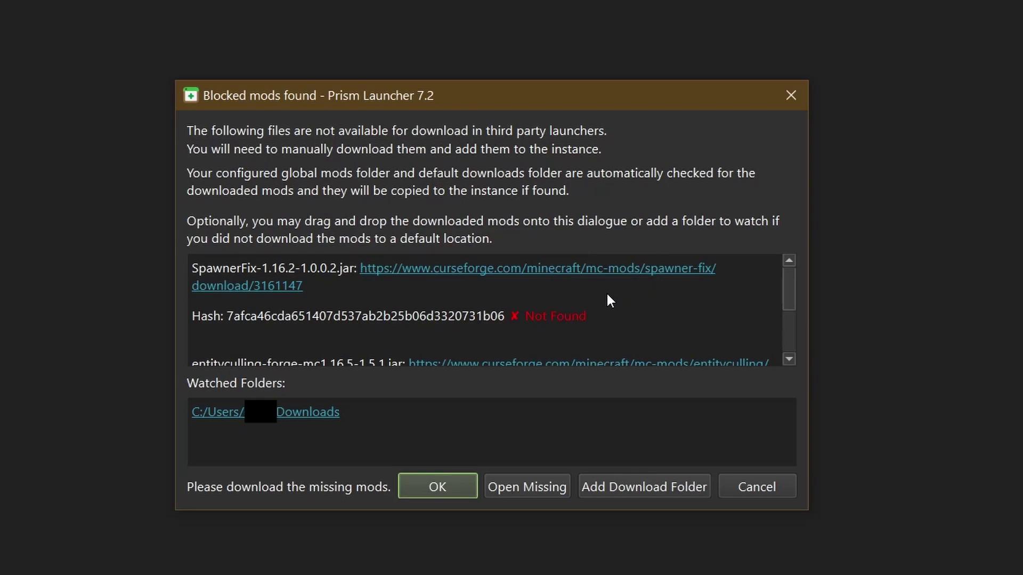
{"action": "scroll", "coordinate": [500, 326], "scroll_direction": "down", "scroll_amount": 3}
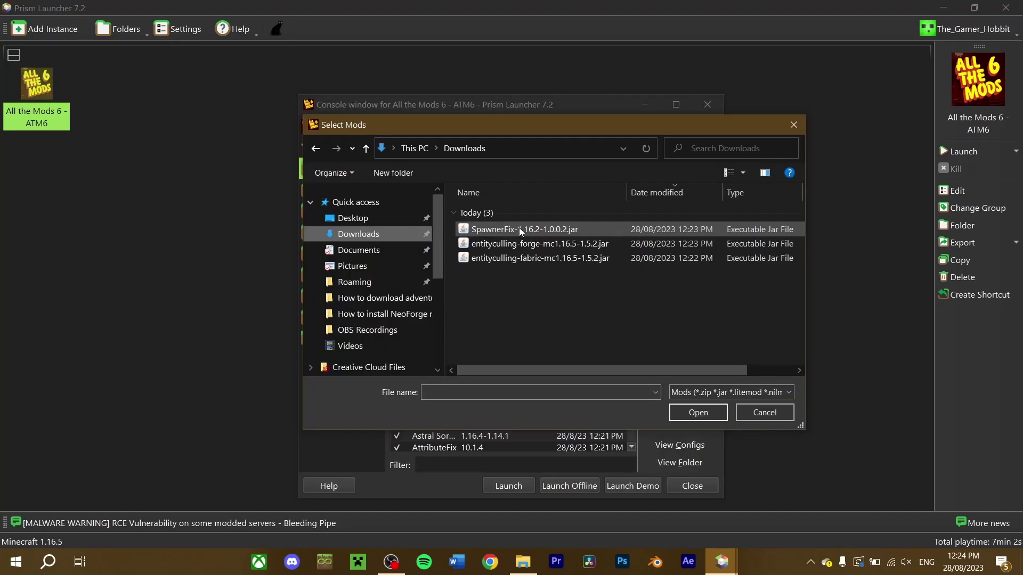
Step: Select SpawnerFix-1.16.2-1.0.0.2.jar and entityculling-forge-mc1.16.5-1.5.2.jar from Downloads as mods for the All the Mods 6 instance
{"action": "left_click", "coordinate": [519, 229]}
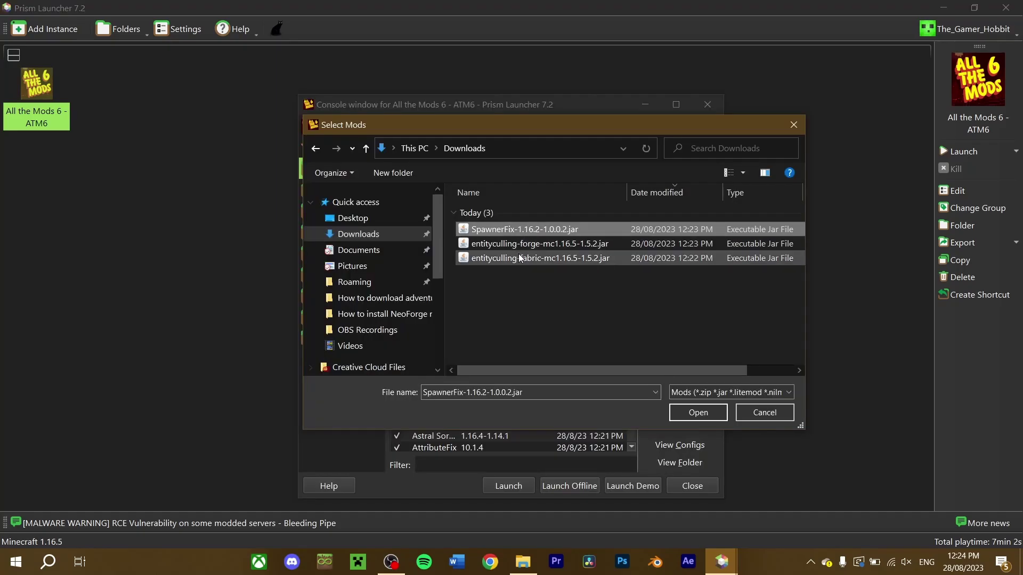
{"action": "left_click", "coordinate": [522, 243], "text": "ctrl"}
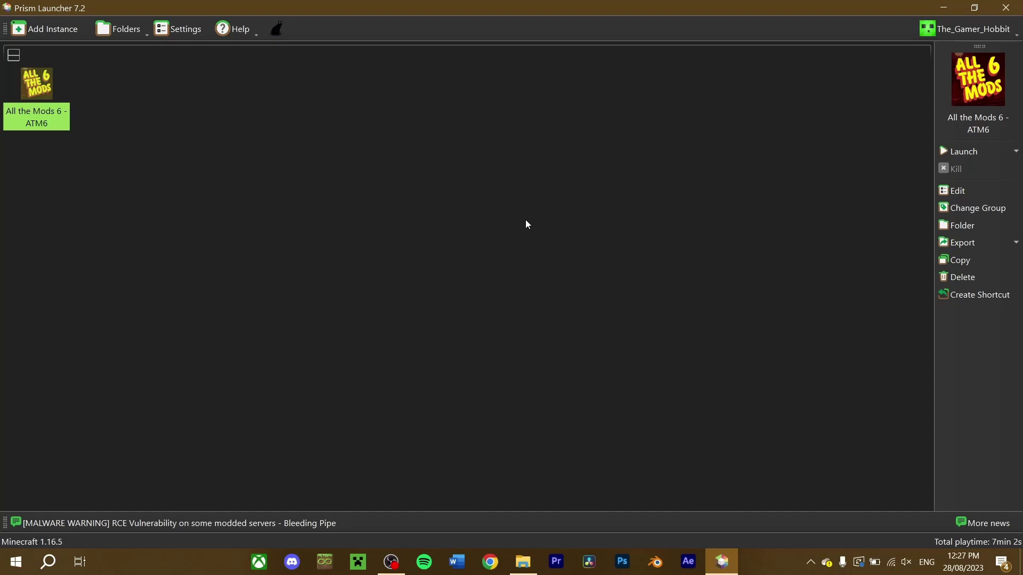
Step: Override the Java installation of the All the Mods 6 instance with the auto-detected version 1.8.0_381
{"action": "left_click", "coordinate": [954, 191]}
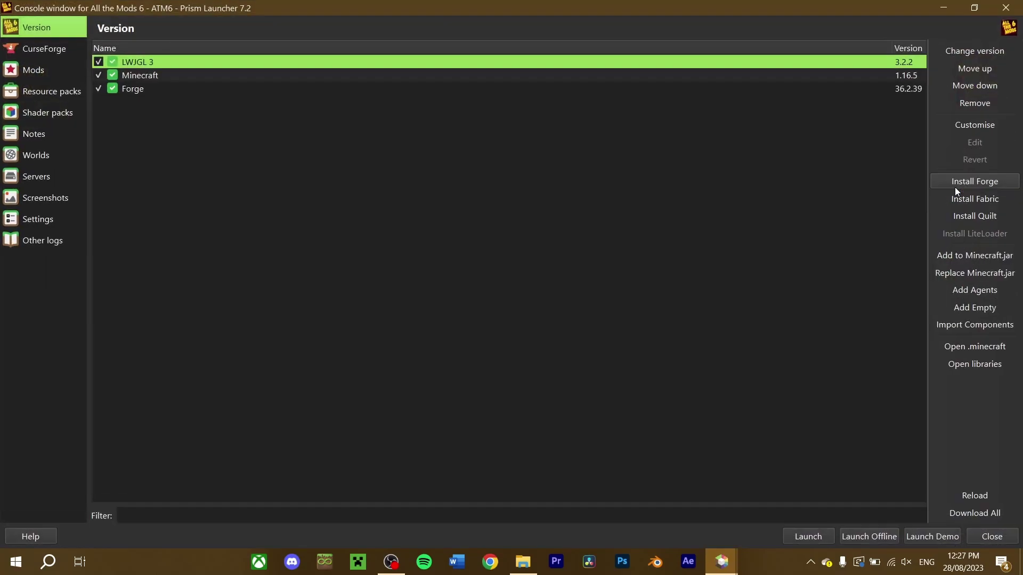
{"action": "left_click", "coordinate": [19, 223]}
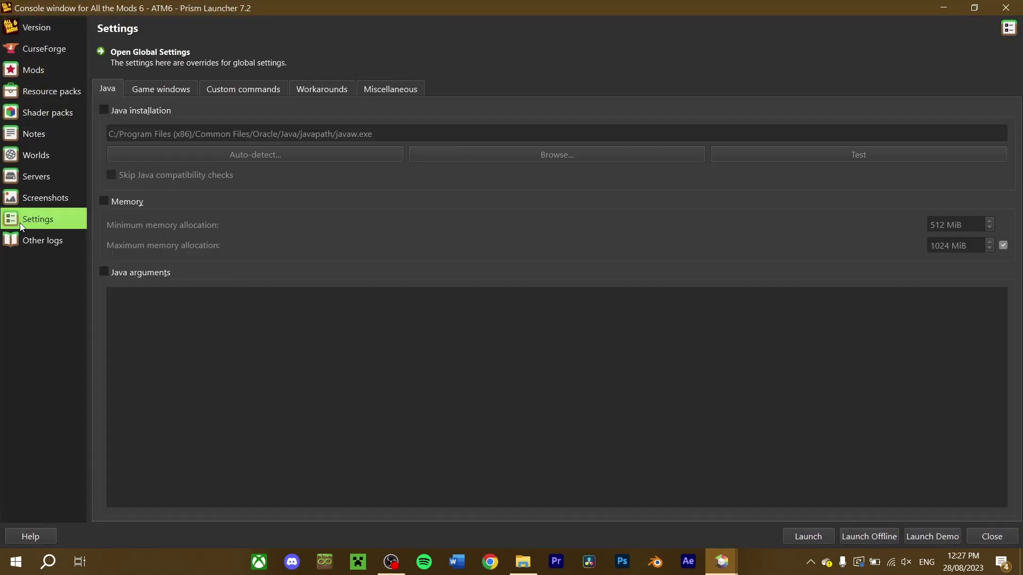
{"action": "left_click", "coordinate": [107, 113]}
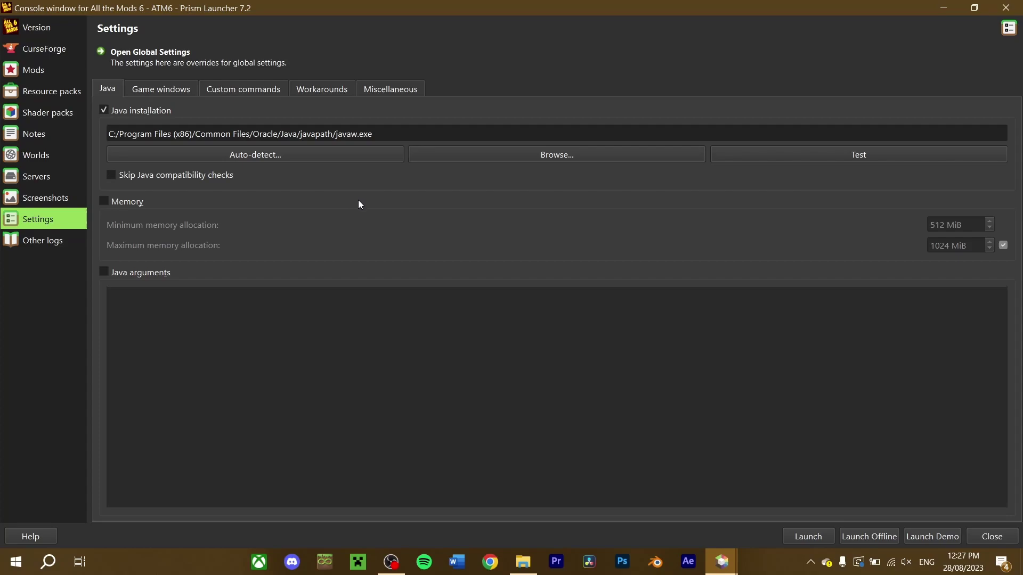
{"action": "left_click", "coordinate": [287, 155]}
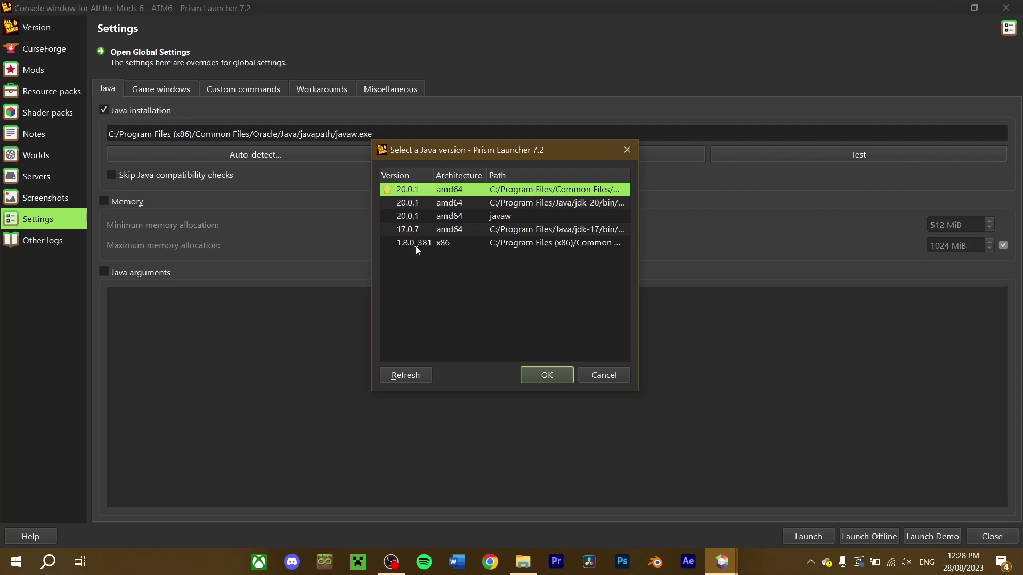
{"action": "left_click", "coordinate": [406, 376]}
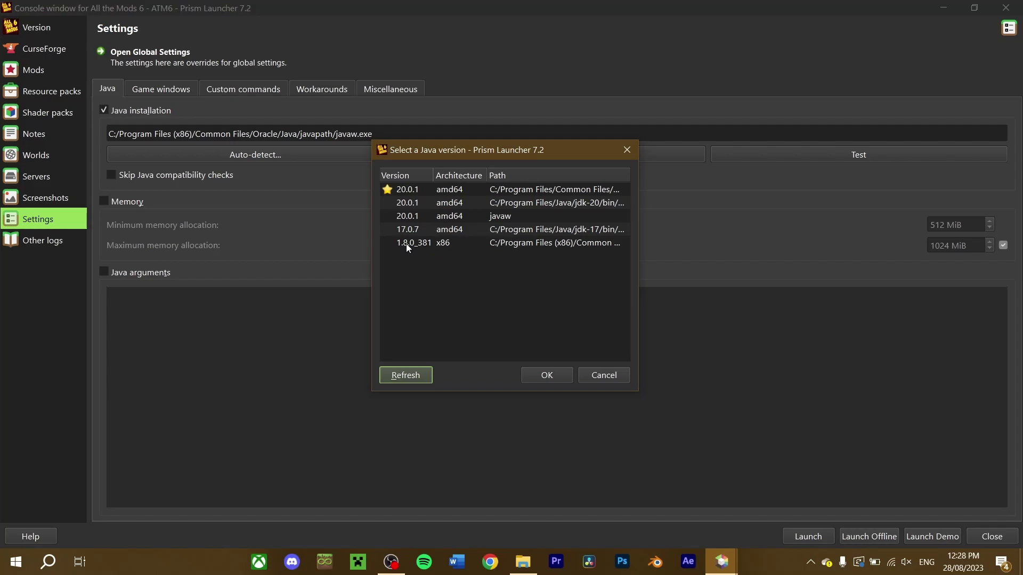
{"action": "left_click", "coordinate": [421, 243]}
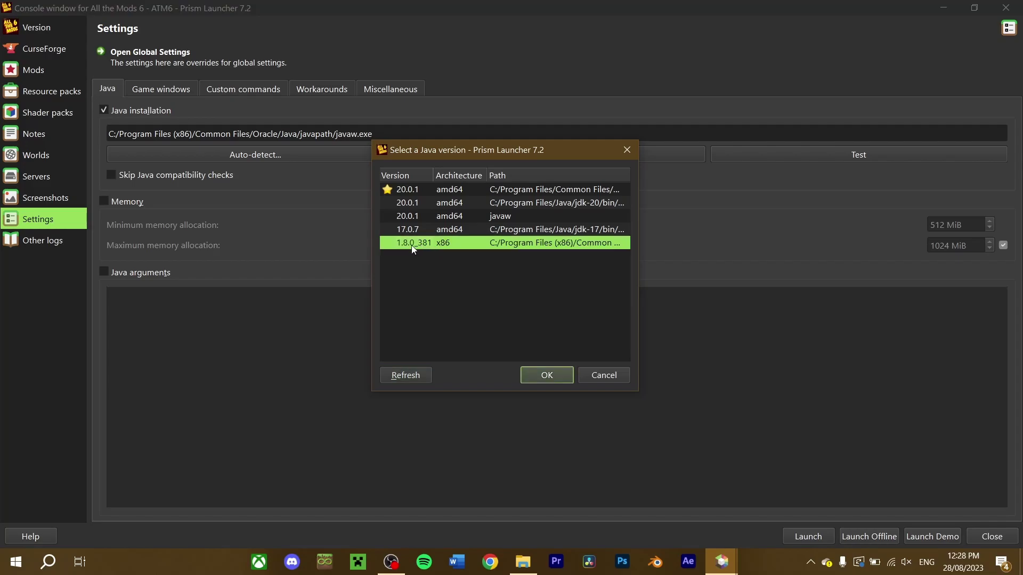
{"action": "left_click", "coordinate": [537, 374]}
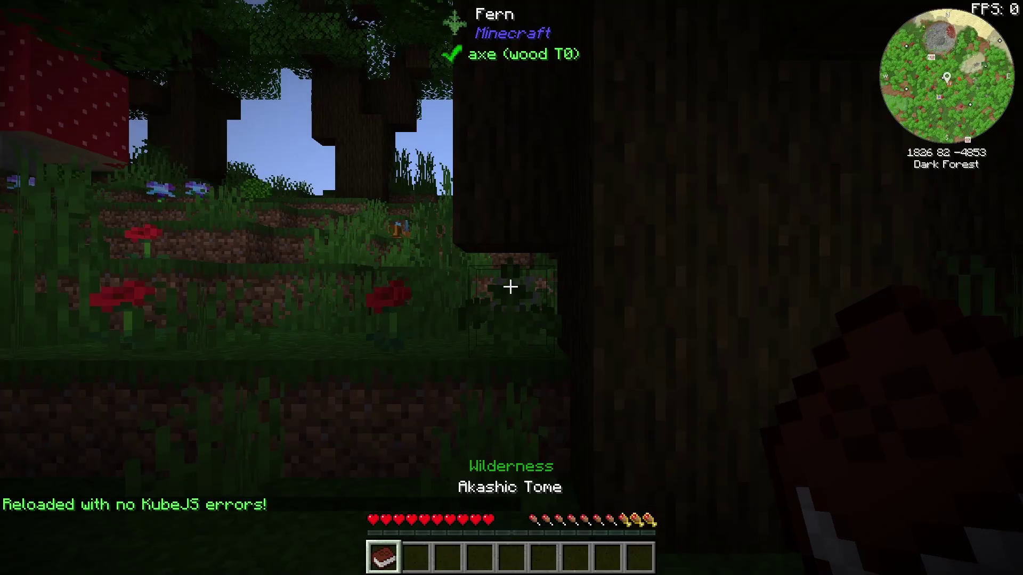
{"action": "mouse_move", "coordinate": [510, 288]}
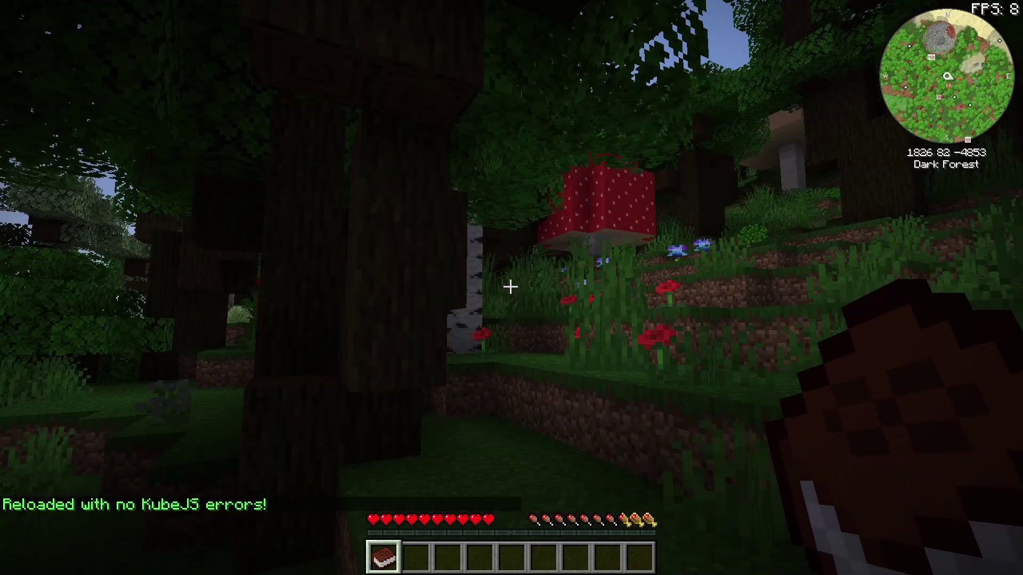
{"action": "key", "text": "F3"}
{"action": "key", "text": "w"}
{"action": "key", "text": "F3"}
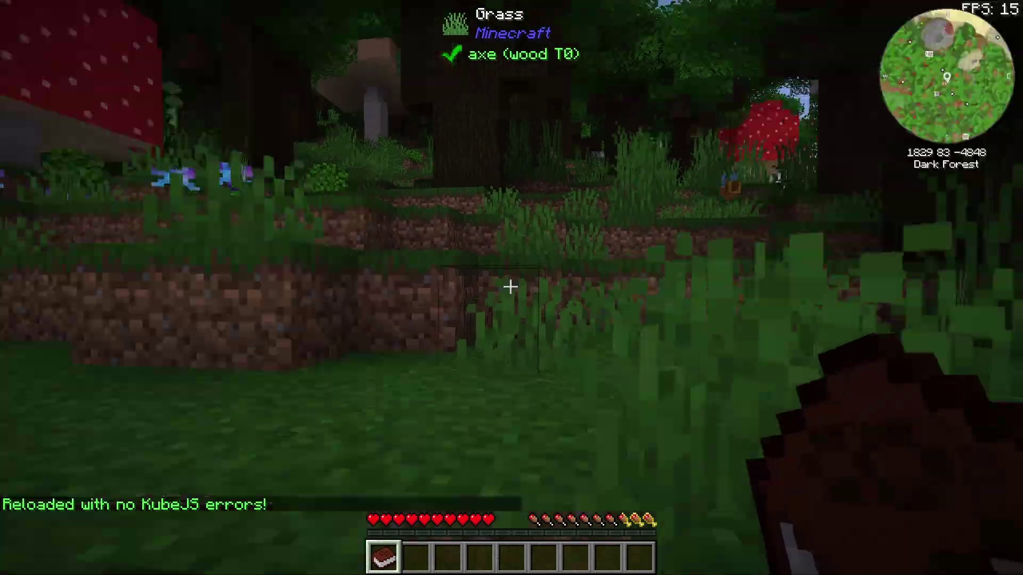
{"action": "key", "text": "2"}
{"action": "key", "text": "w"}
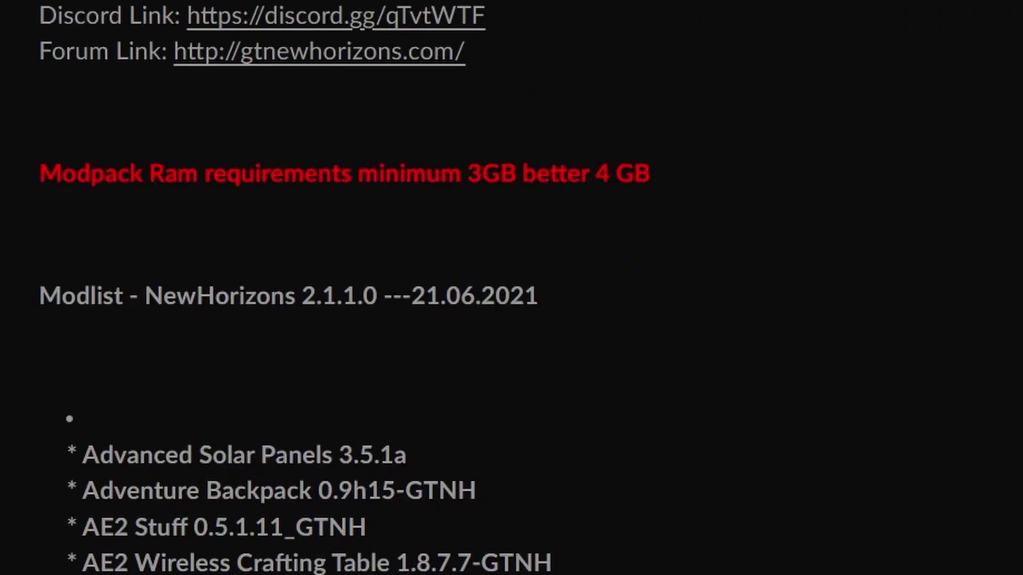
Step: Enable the memory override for the GT_New_Horizons_2.3.0 instance and set its minimum memory allocation to 3072 MiB
{"action": "left_click_drag", "start_coordinate": [462, 174], "coordinate": [663, 175]}
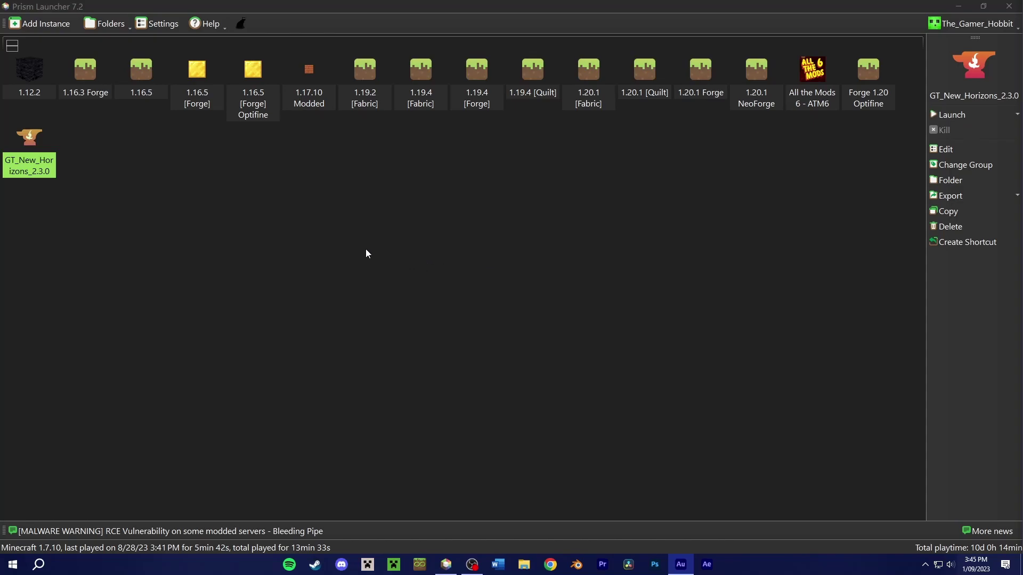
{"action": "left_click", "coordinate": [37, 169]}
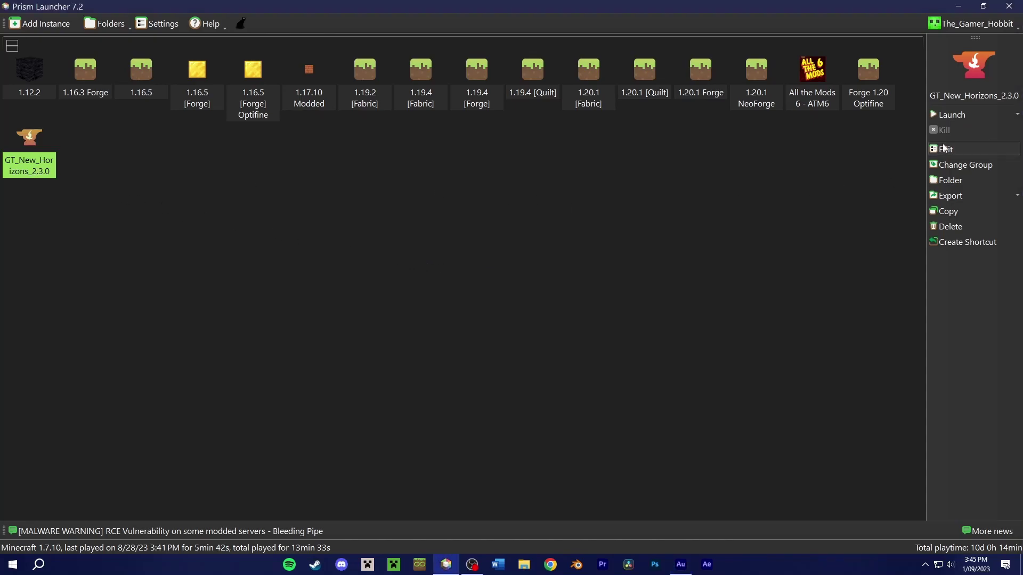
{"action": "left_click", "coordinate": [944, 148]}
{"action": "left_click", "coordinate": [32, 159]}
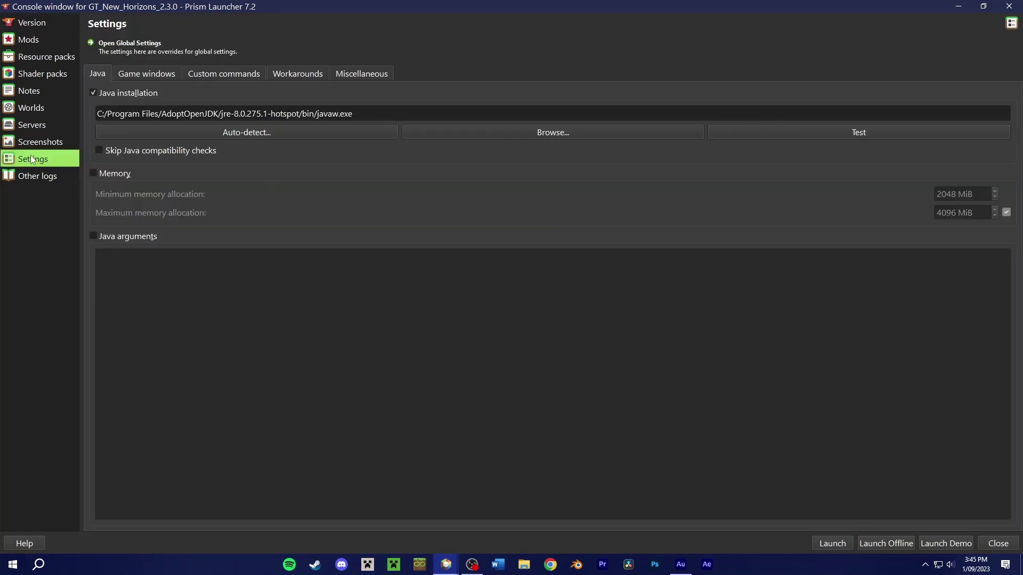
{"action": "left_click", "coordinate": [100, 176]}
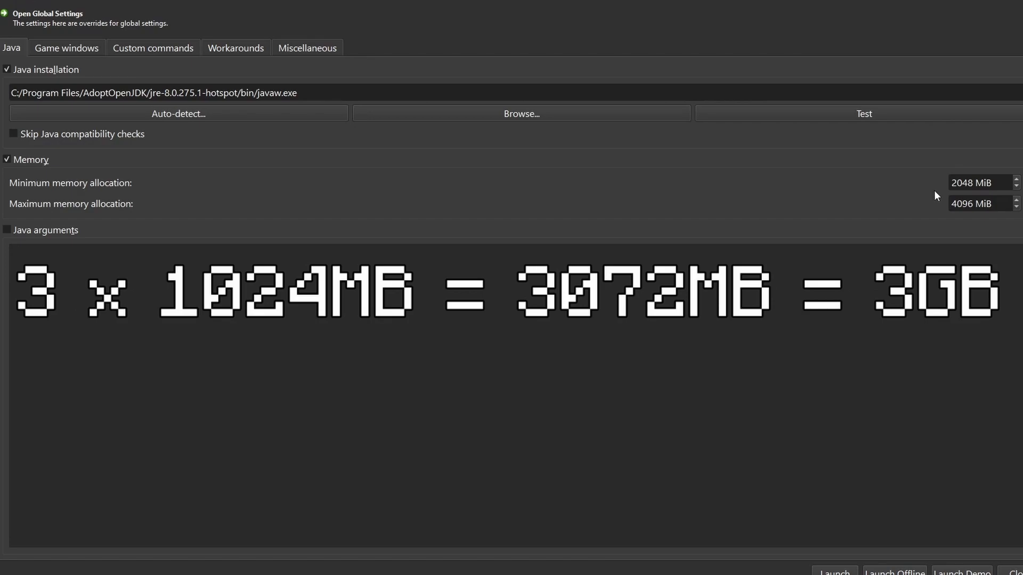
{"action": "double_click", "coordinate": [962, 183]}
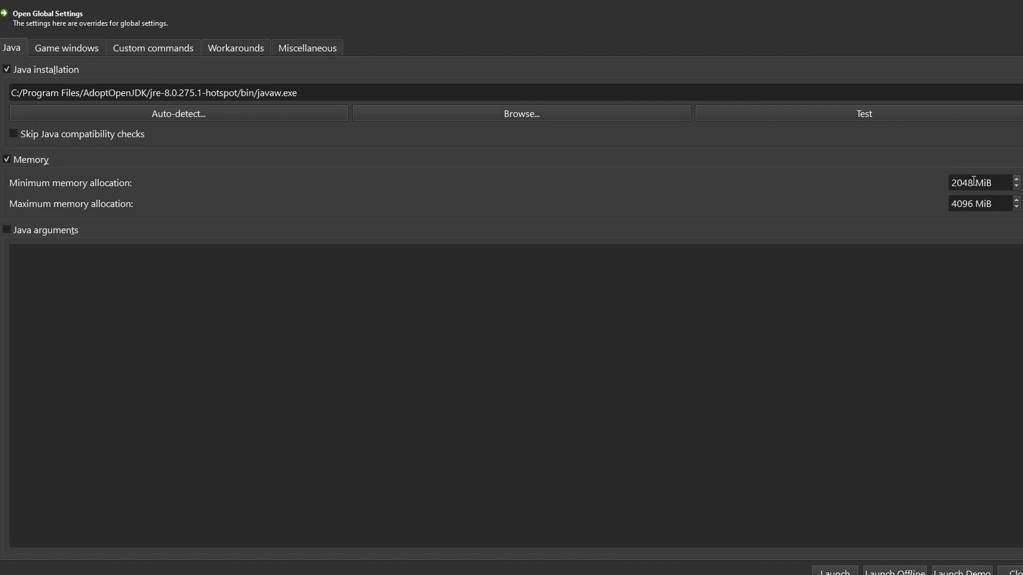
{"action": "type", "text": "3072"}
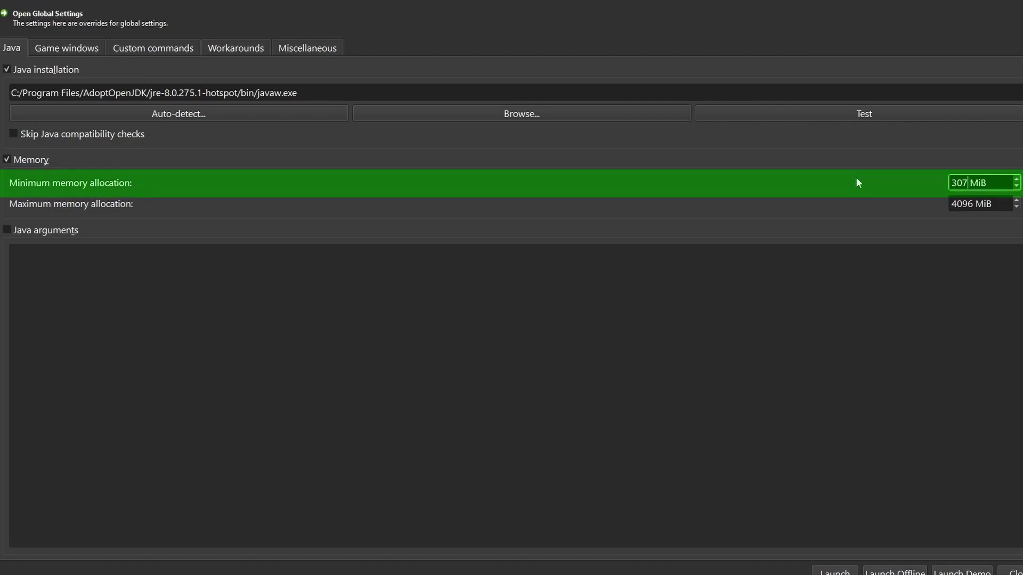
{"action": "left_click", "coordinate": [871, 182]}
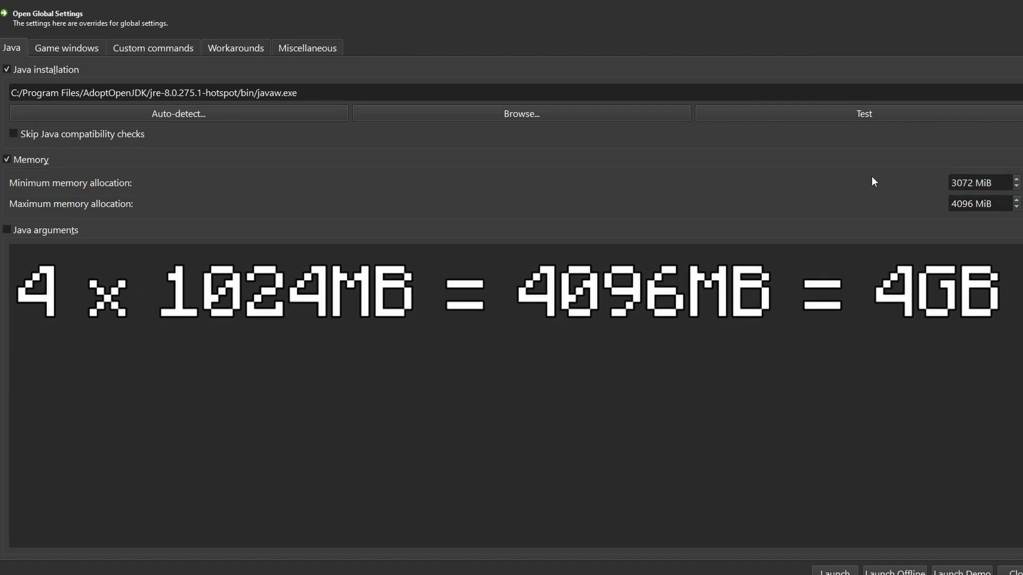